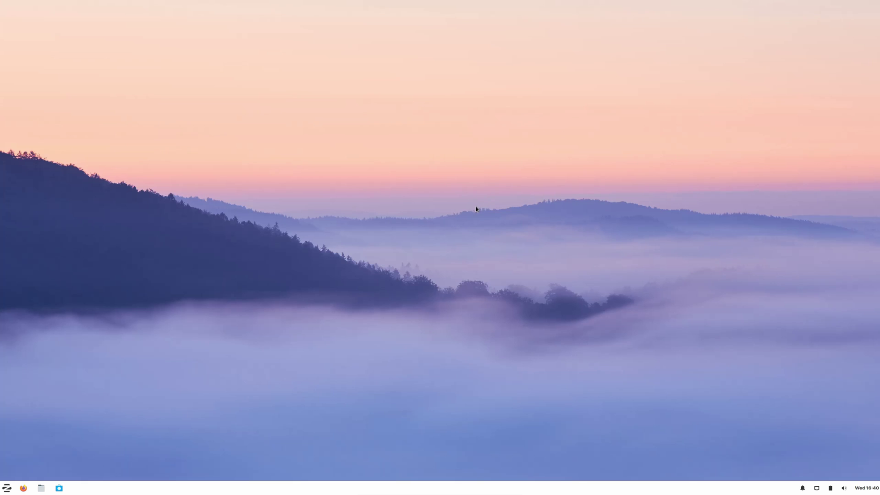
# Step: In Desktop Settings, preview several wallpapers, then settle on the green hills image
pyautogui.rightClick(399, 142)
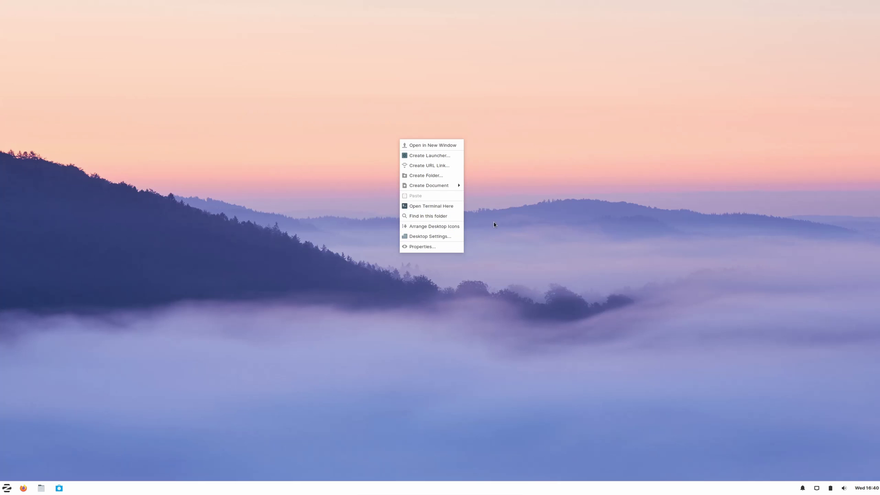
pyautogui.click(424, 236)
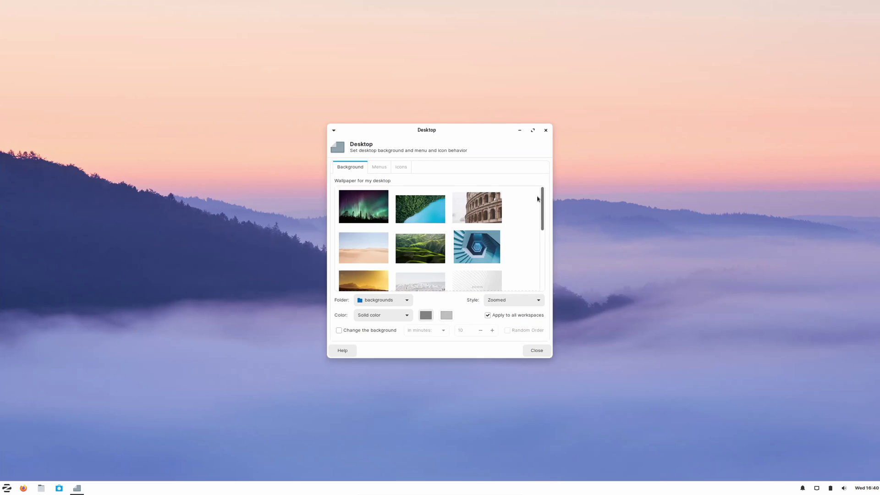
pyautogui.click(487, 221)
pyautogui.click(439, 217)
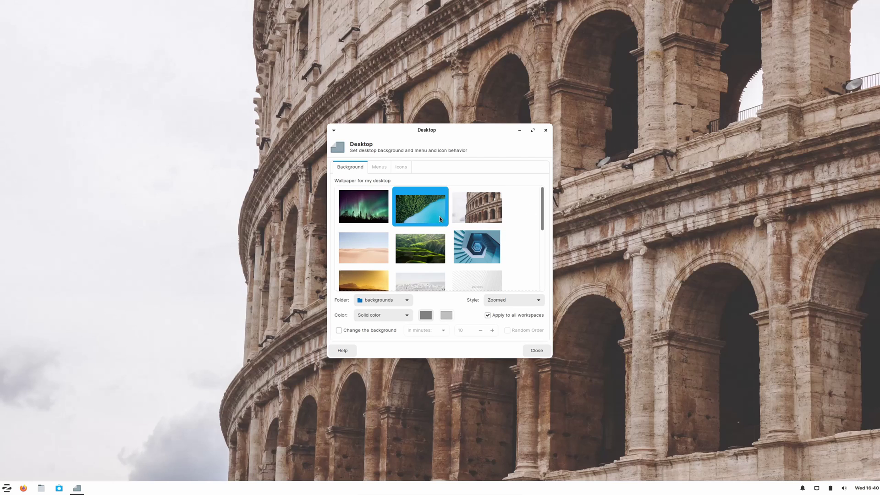
pyautogui.click(350, 206)
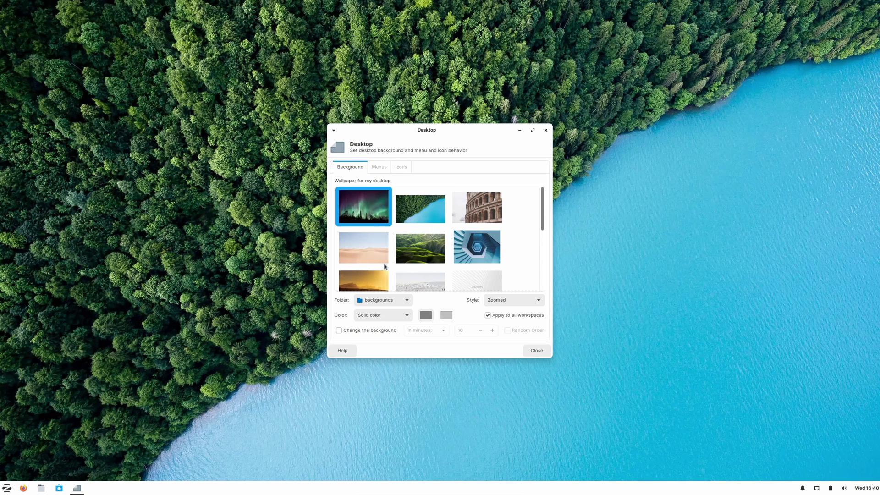
pyautogui.click(468, 248)
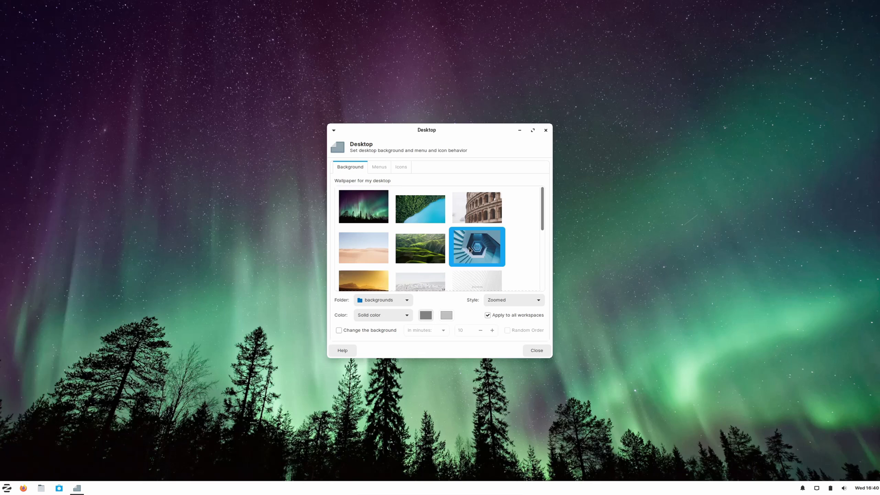
pyautogui.click(423, 243)
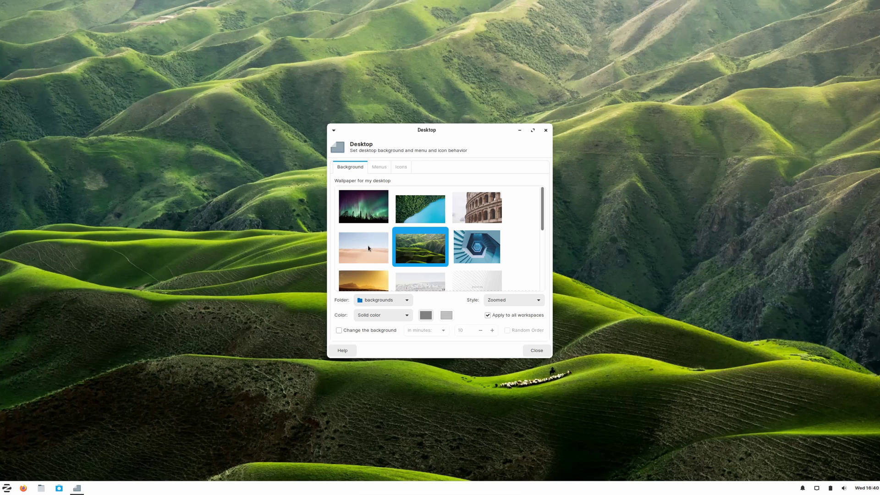
pyautogui.click(367, 253)
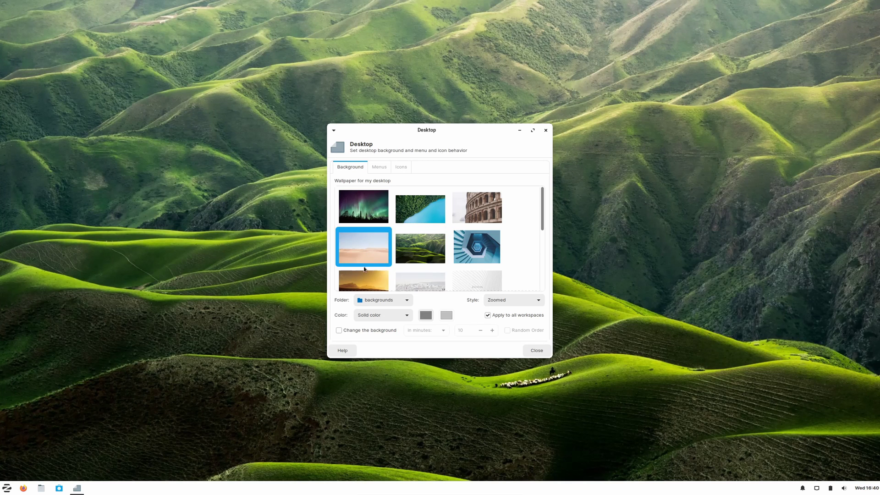
pyautogui.click(365, 282)
pyautogui.click(422, 274)
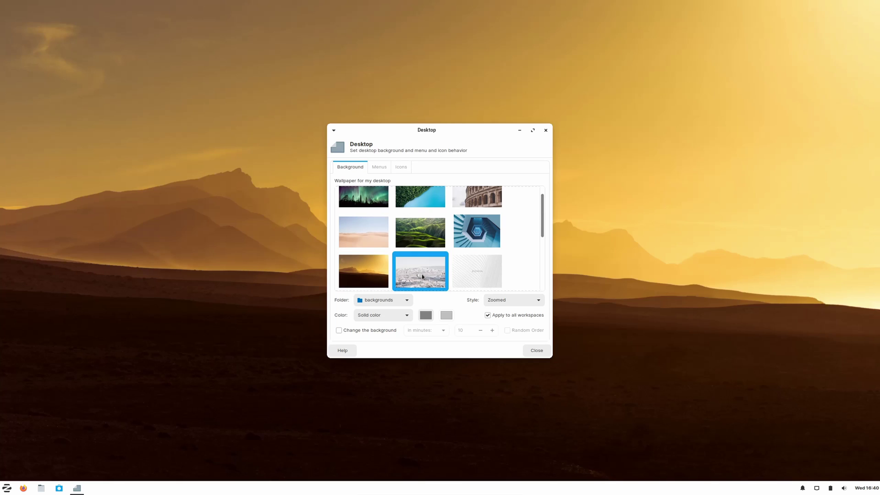
pyautogui.click(429, 244)
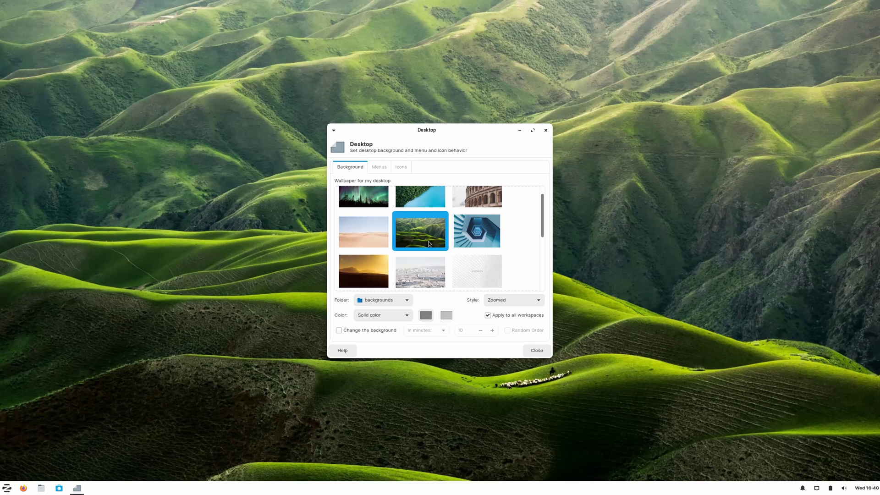
# Step: Look over the Menus and Icons tabs, then close Desktop Settings
pyautogui.click(379, 167)
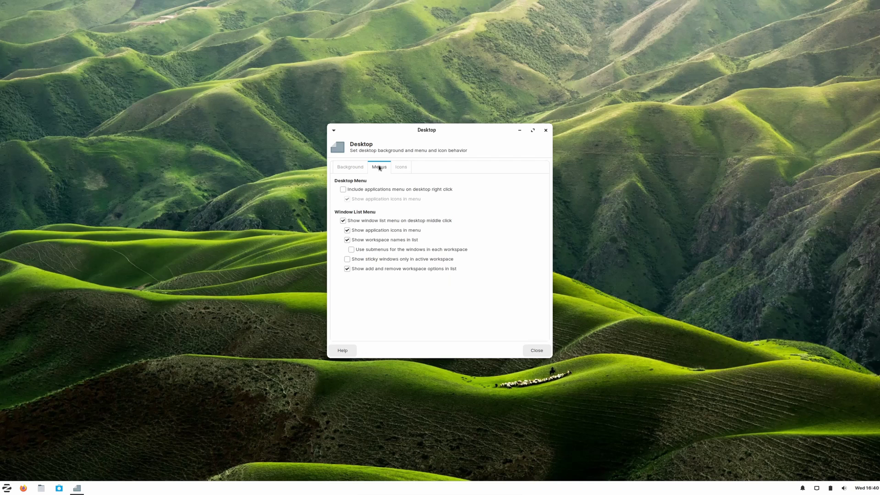
pyautogui.click(401, 168)
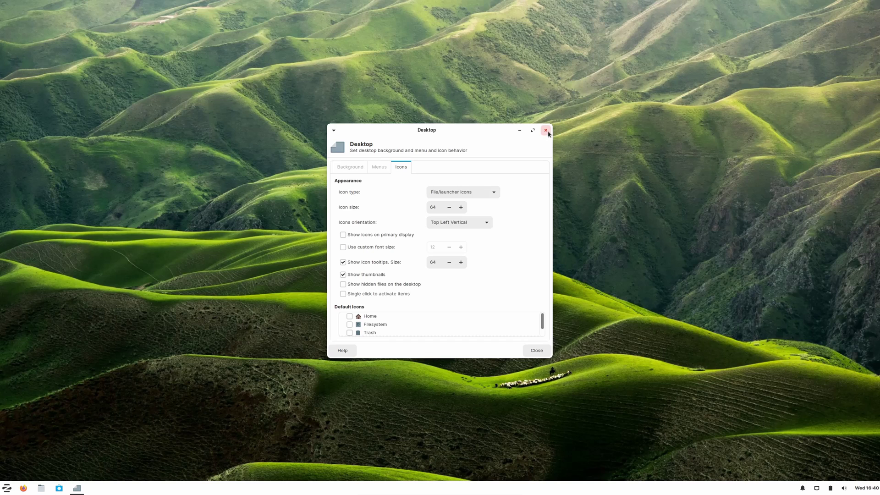
pyautogui.click(538, 348)
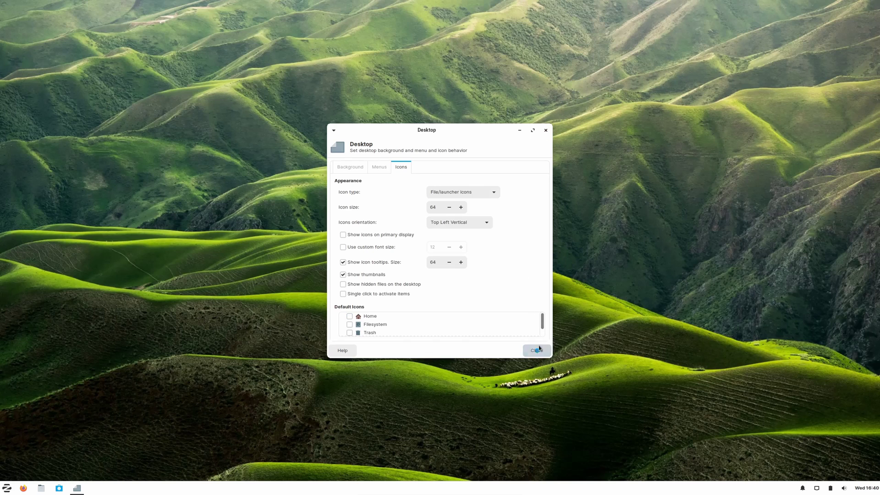
pyautogui.rightClick(312, 83)
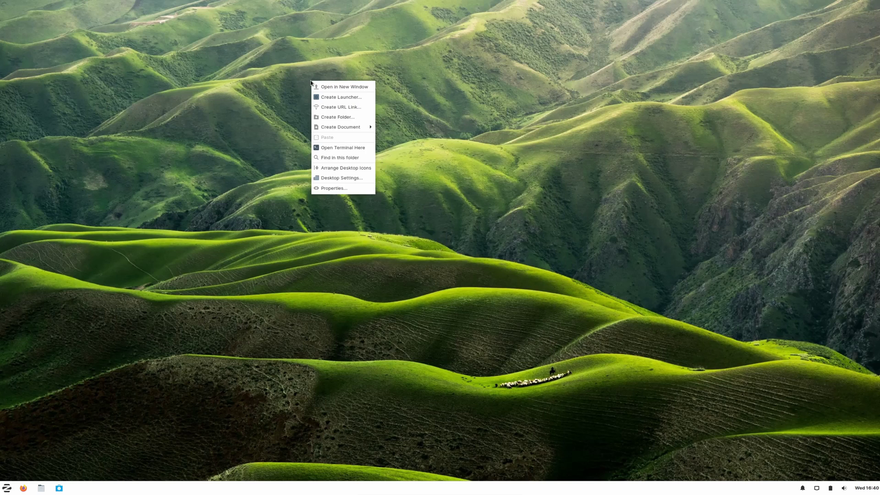
pyautogui.click(333, 188)
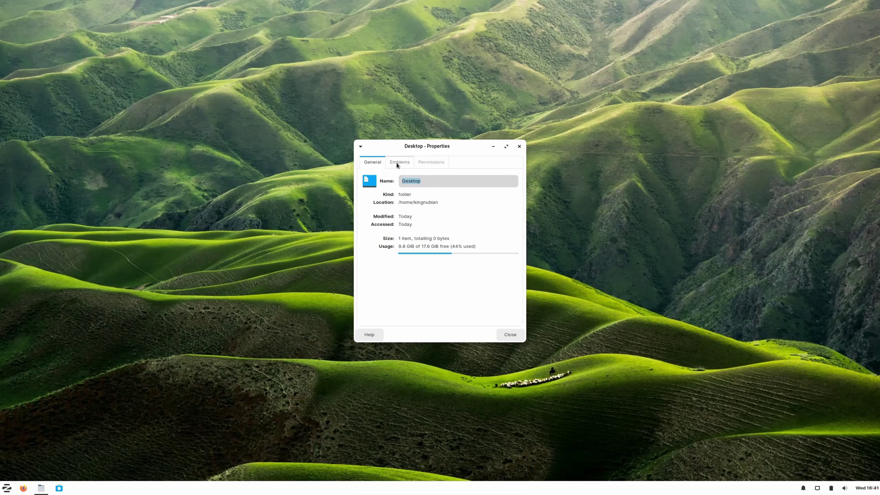
pyautogui.click(399, 163)
pyautogui.click(443, 163)
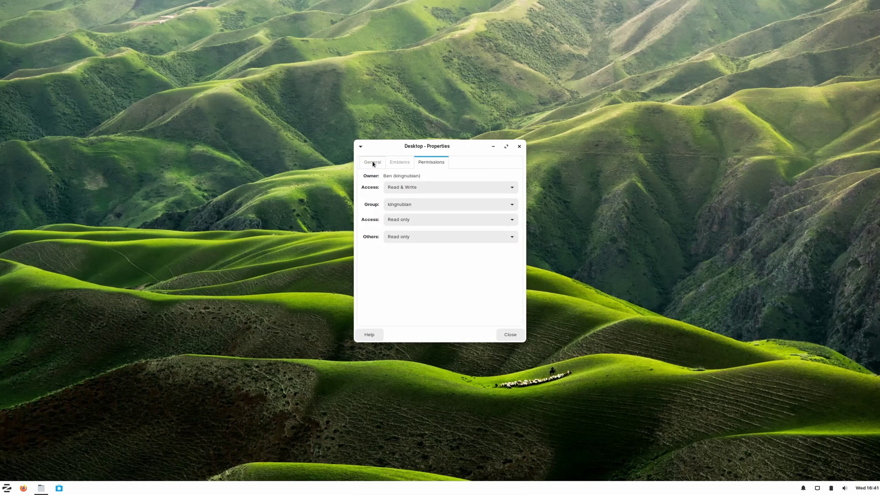
pyautogui.click(372, 162)
pyautogui.click(433, 163)
pyautogui.click(520, 147)
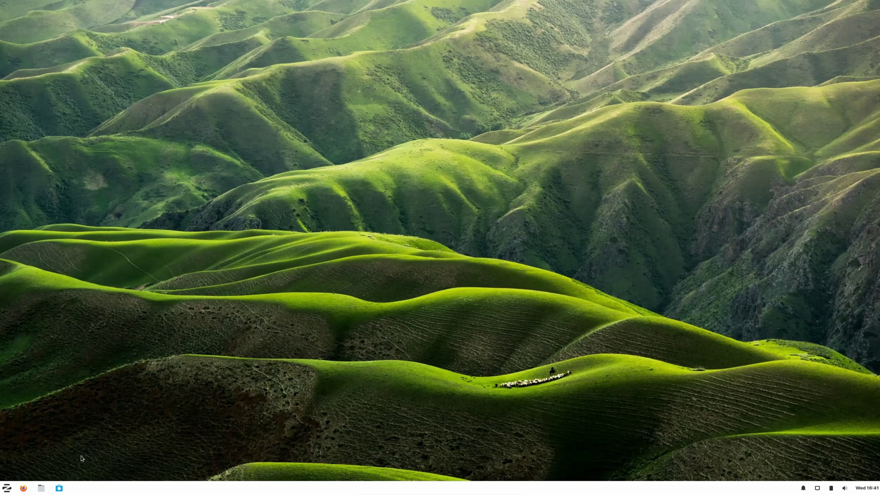
pyautogui.click(6, 490)
pyautogui.click(7, 489)
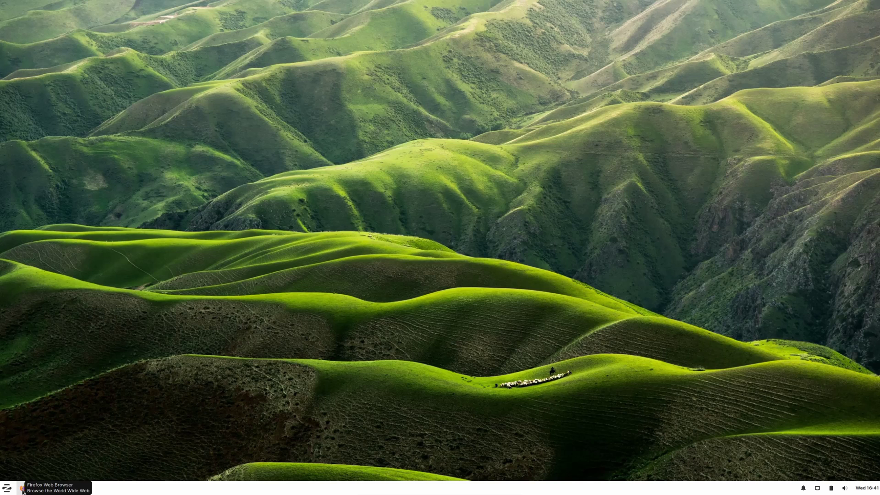
pyautogui.click(23, 489)
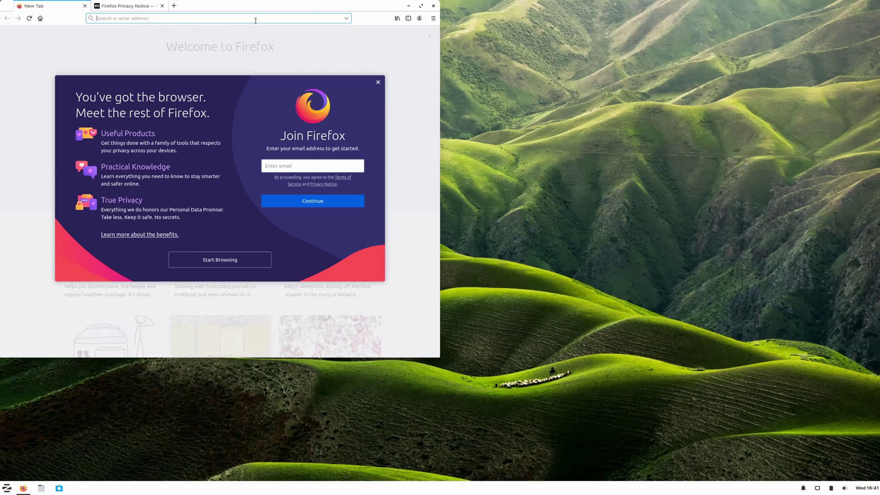
pyautogui.moveTo(266, 13); pyautogui.dragTo(427, 73)
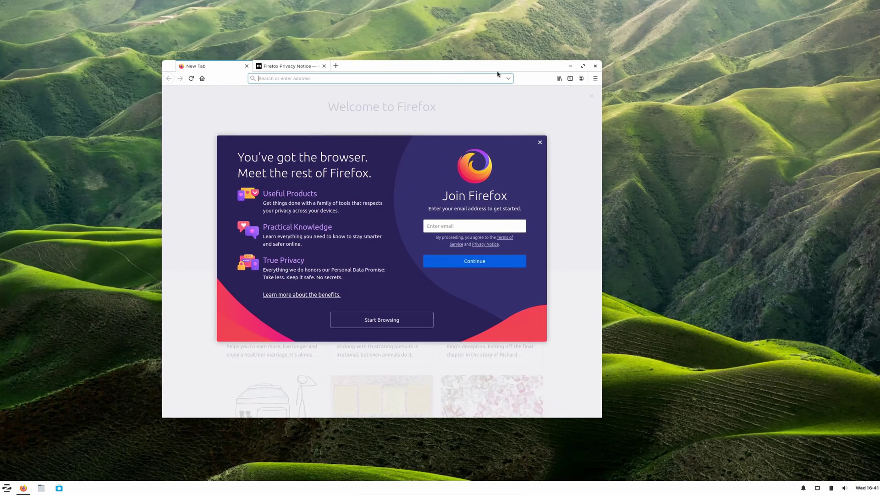
pyautogui.click(595, 66)
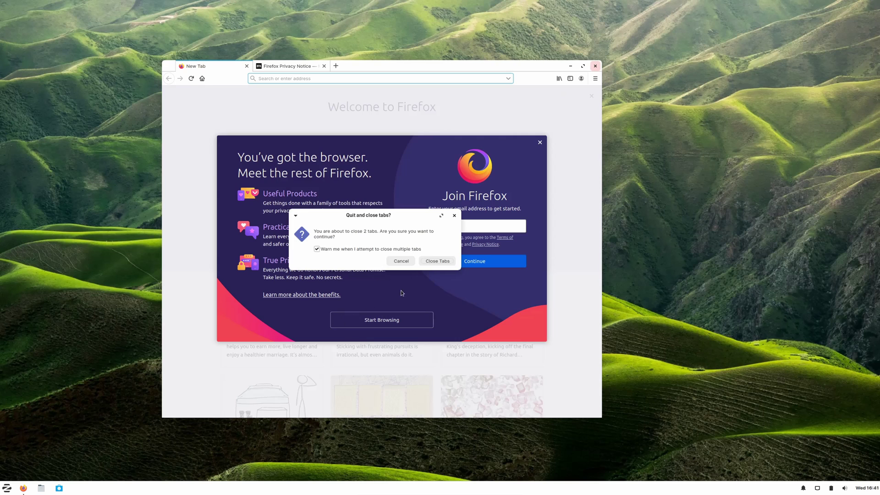
pyautogui.click(437, 263)
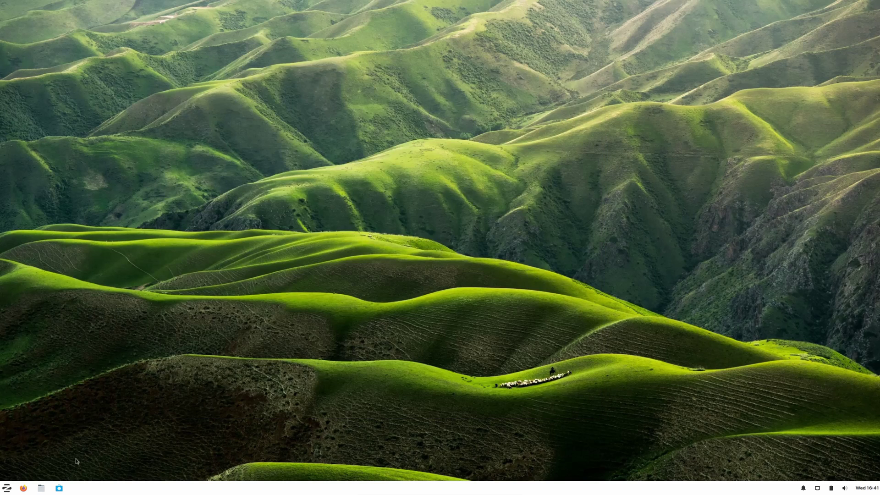
pyautogui.click(41, 488)
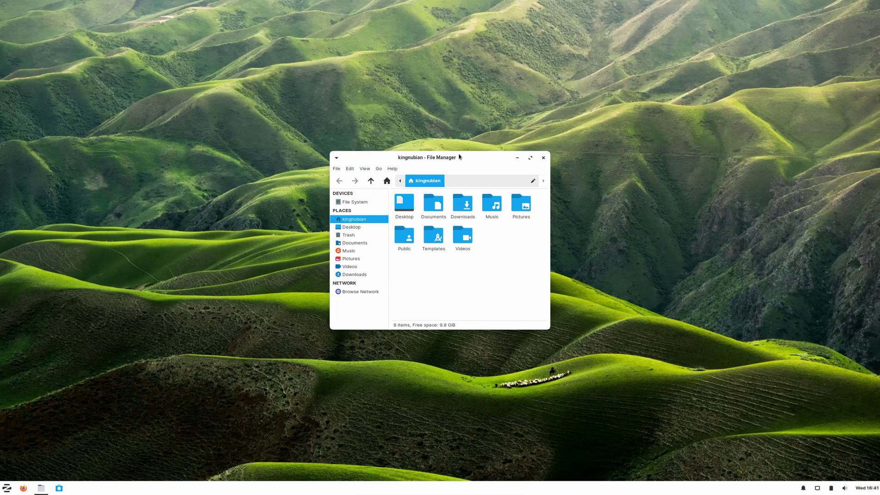
pyautogui.click(392, 169)
pyautogui.click(408, 186)
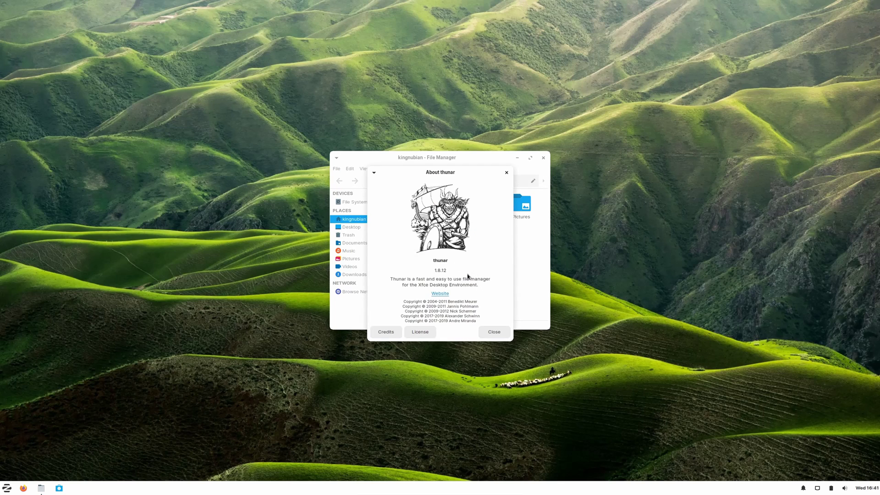
pyautogui.click(507, 172)
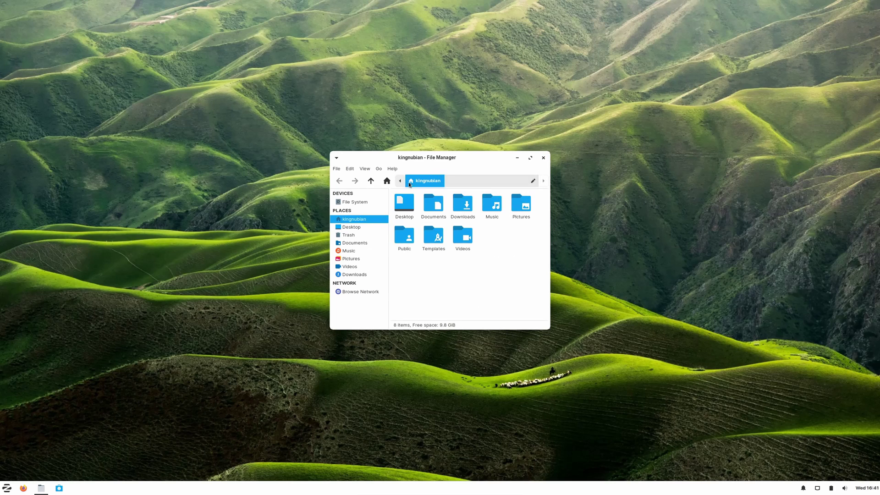
pyautogui.click(544, 158)
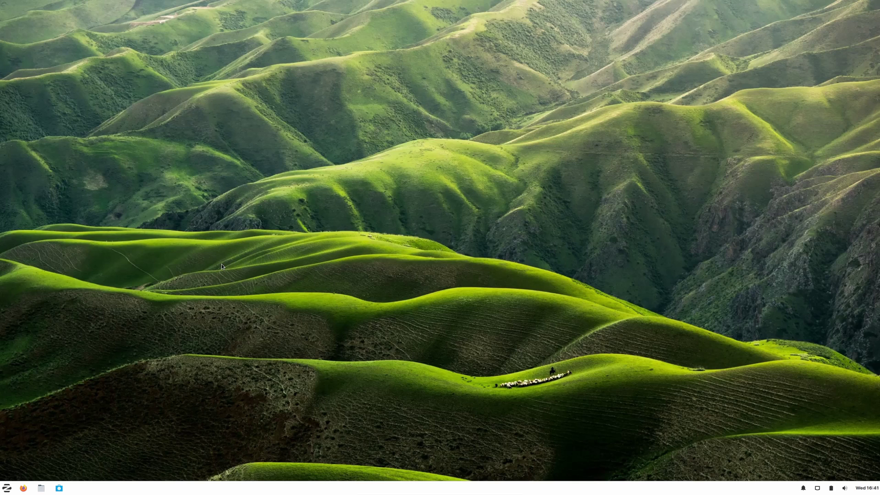
# Step: Launch Zorin Software, centre it, check for updates, then return to the All page
pyautogui.click(59, 488)
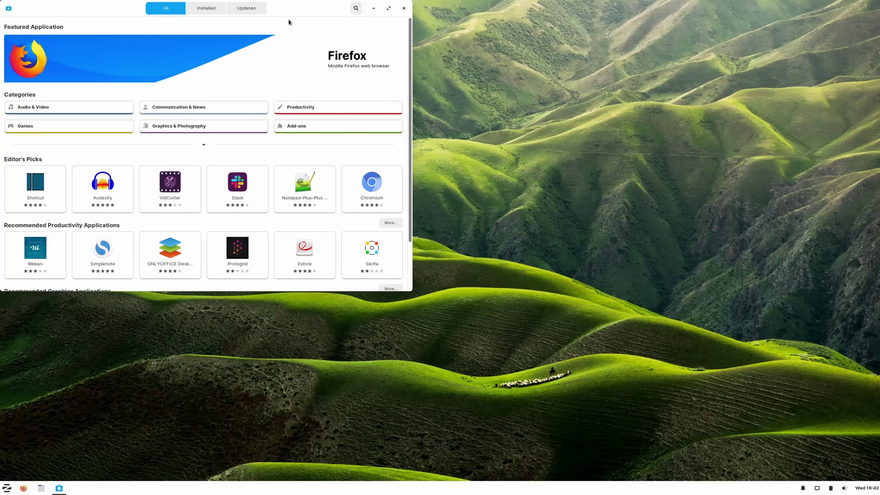
pyautogui.moveTo(293, 10); pyautogui.dragTo(487, 79)
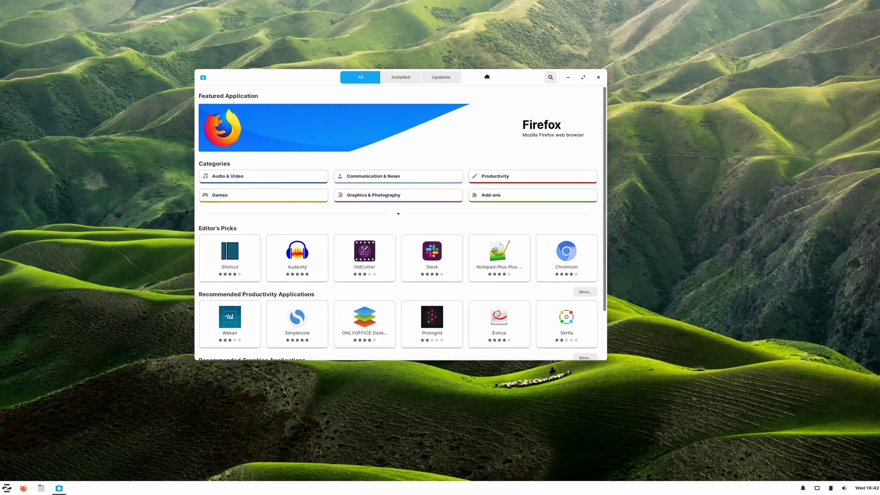
pyautogui.click(451, 77)
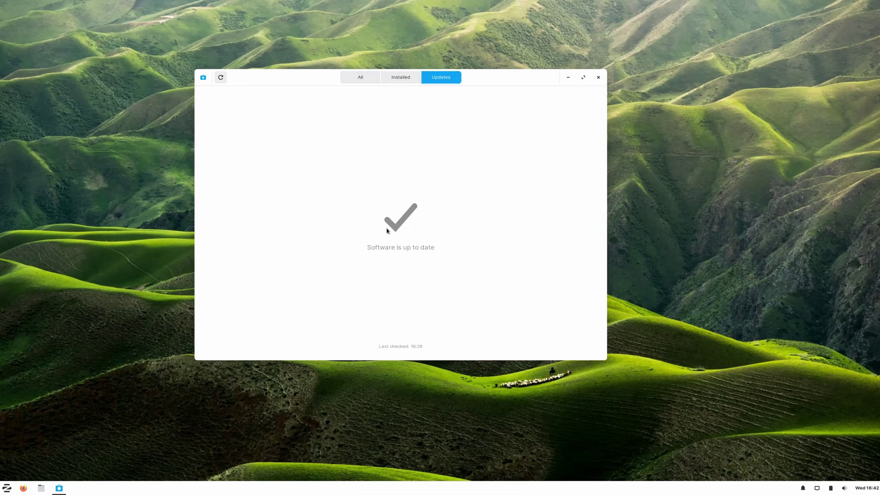
pyautogui.click(222, 81)
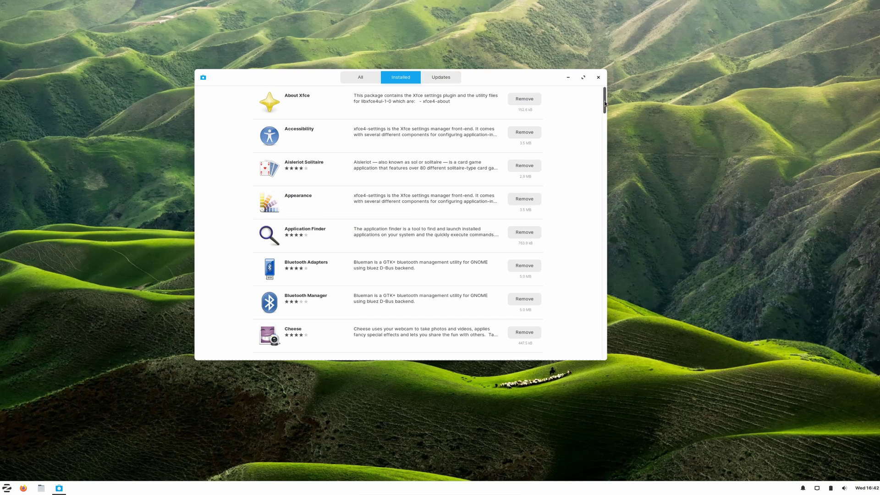
pyautogui.moveTo(605, 104)
pyautogui.mouseDown()
pyautogui.moveTo(604, 149)
pyautogui.moveTo(603, 101)
pyautogui.mouseUp()
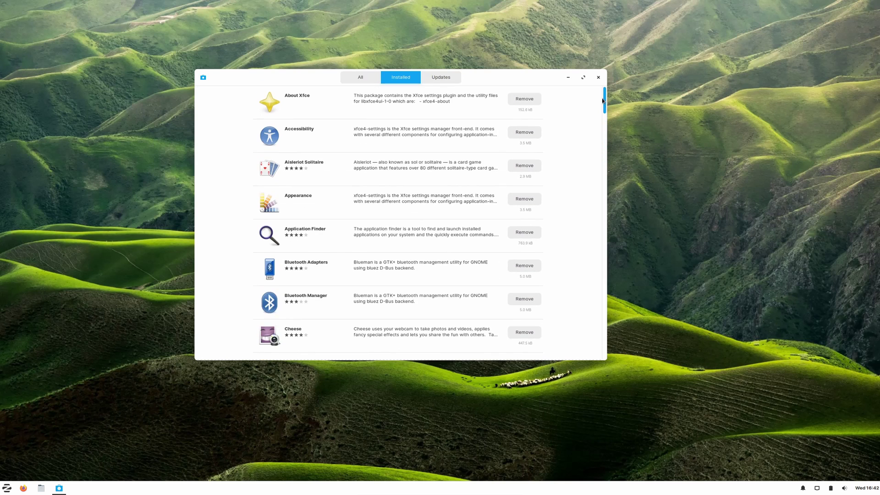
pyautogui.click(366, 78)
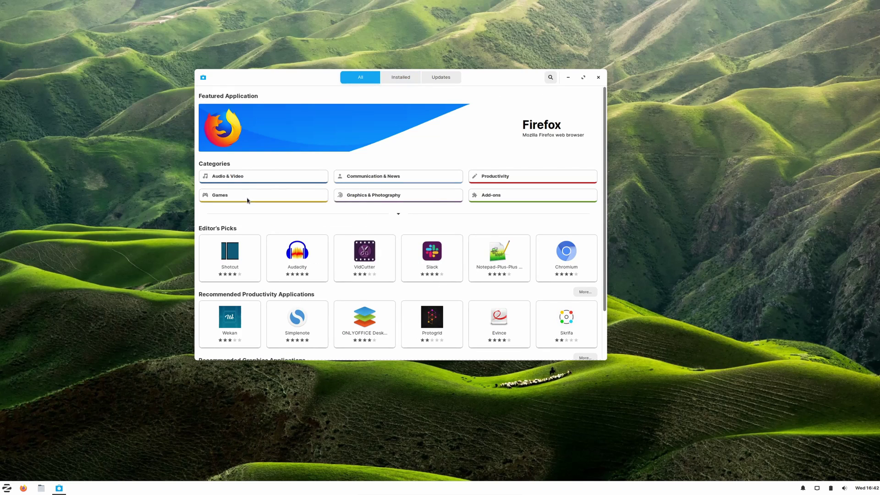
# Step: Browse the Add-ons tabs: Codecs, Fonts, Hardware Drivers and Input Sources, then return home
pyautogui.click(510, 197)
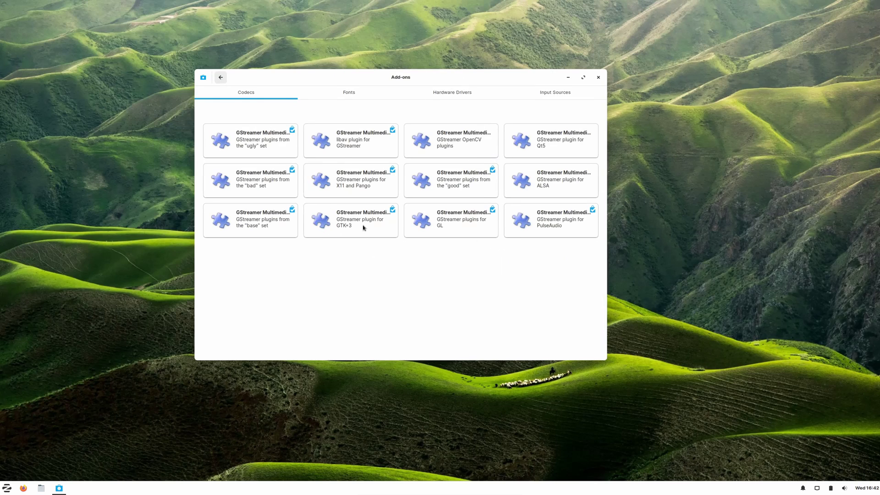
pyautogui.click(355, 93)
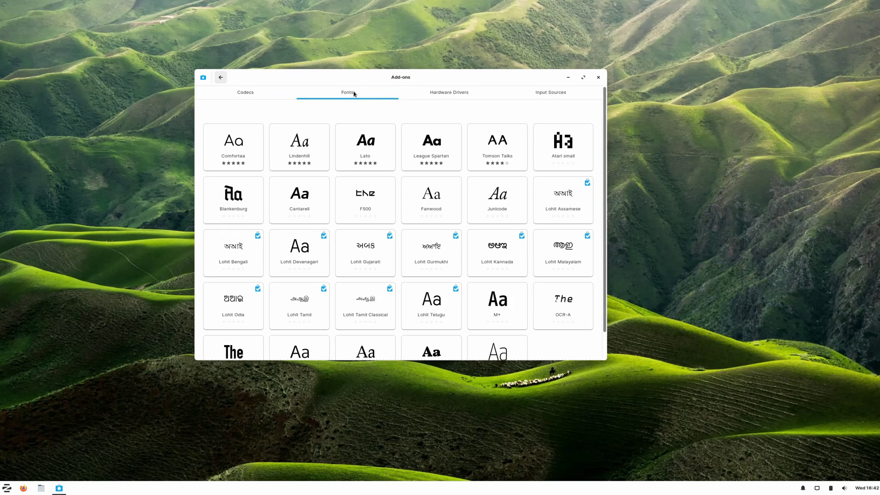
pyautogui.click(440, 94)
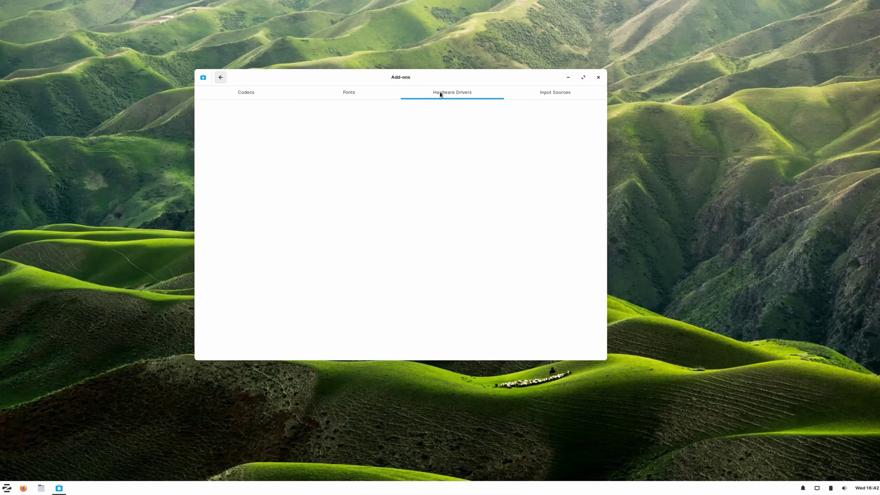
pyautogui.click(560, 99)
pyautogui.click(238, 92)
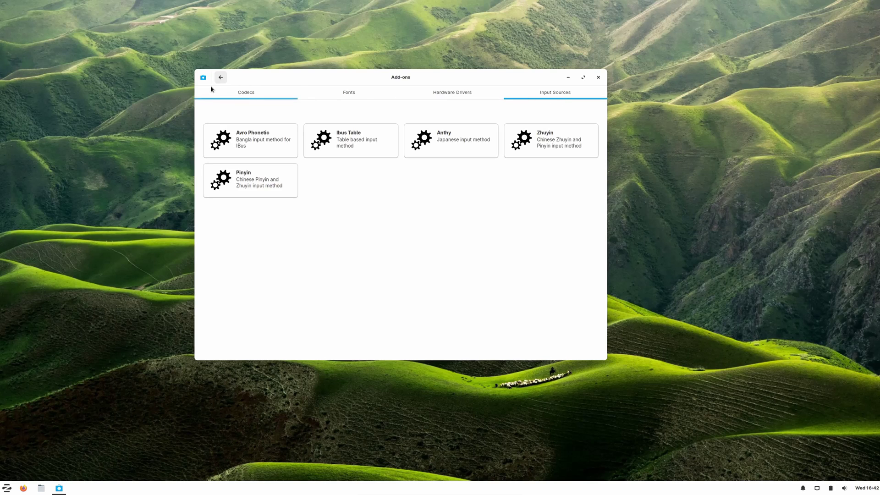
pyautogui.click(220, 77)
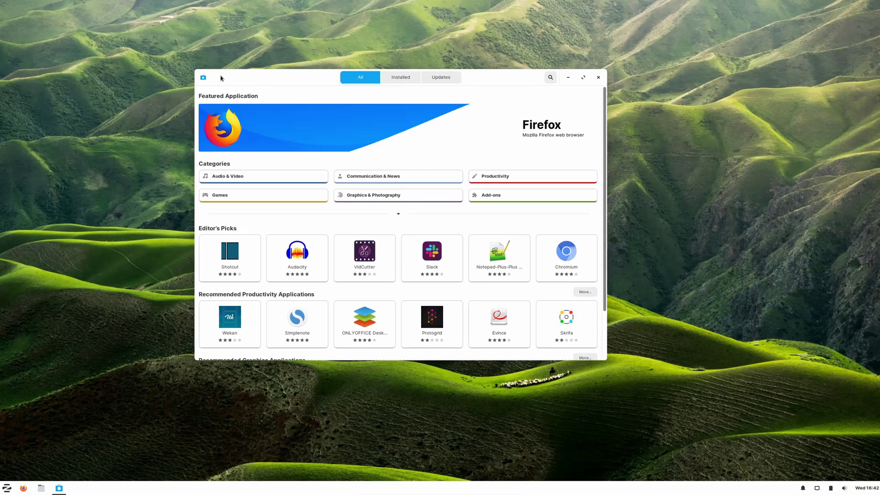
# Step: Open the Audio & Video category and scroll through its featured and Top Rated apps
pyautogui.click(256, 177)
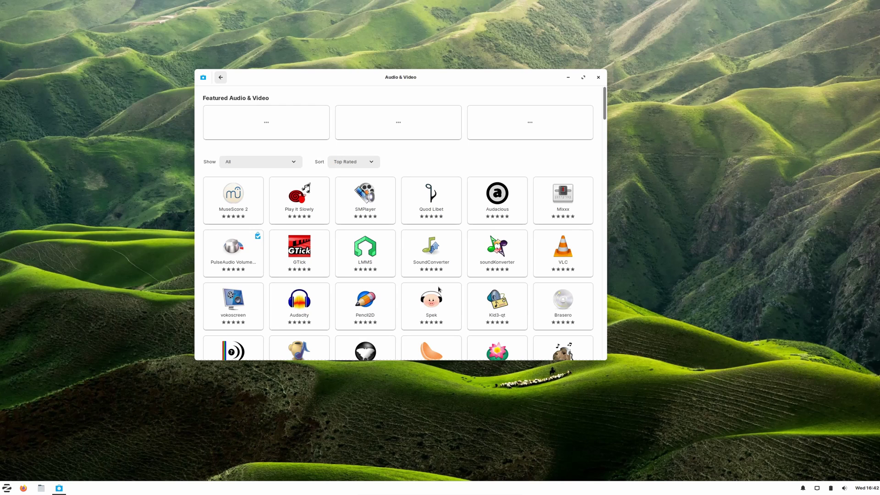
pyautogui.scroll(-5, 438, 287)
pyautogui.scroll(-9, 437, 288)
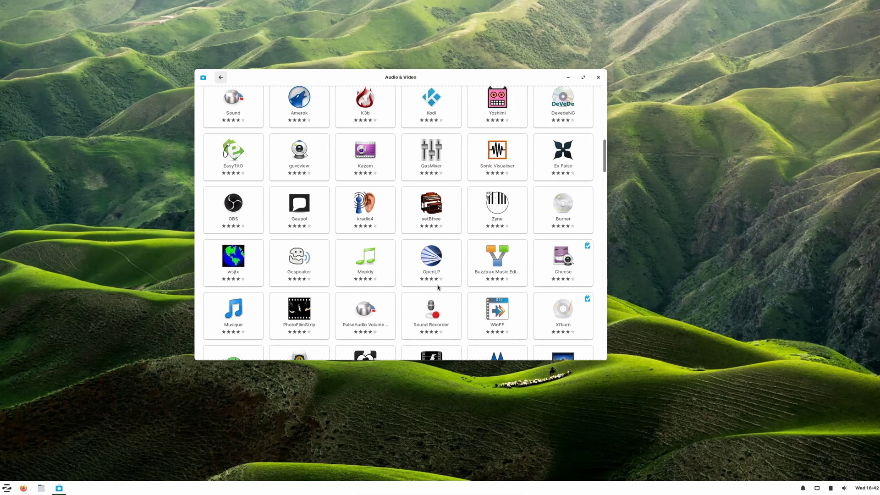
pyautogui.scroll(2, 437, 287)
pyautogui.scroll(-7, 437, 285)
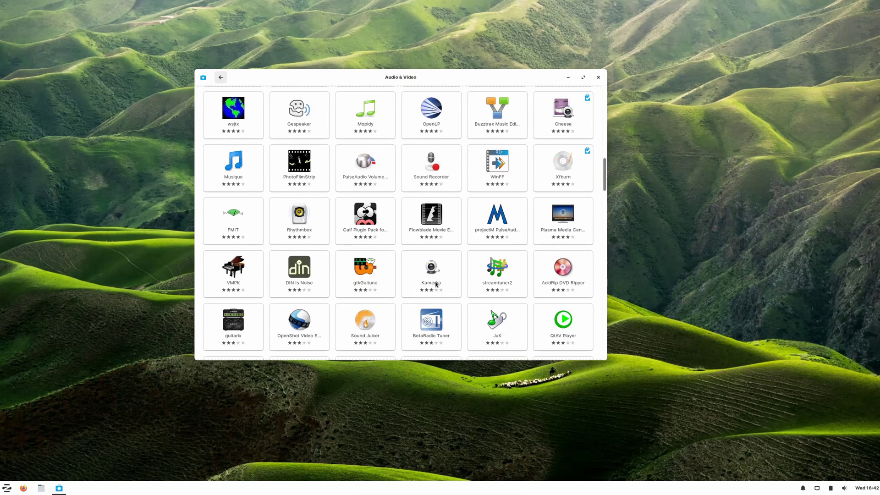
pyautogui.scroll(-18, 435, 284)
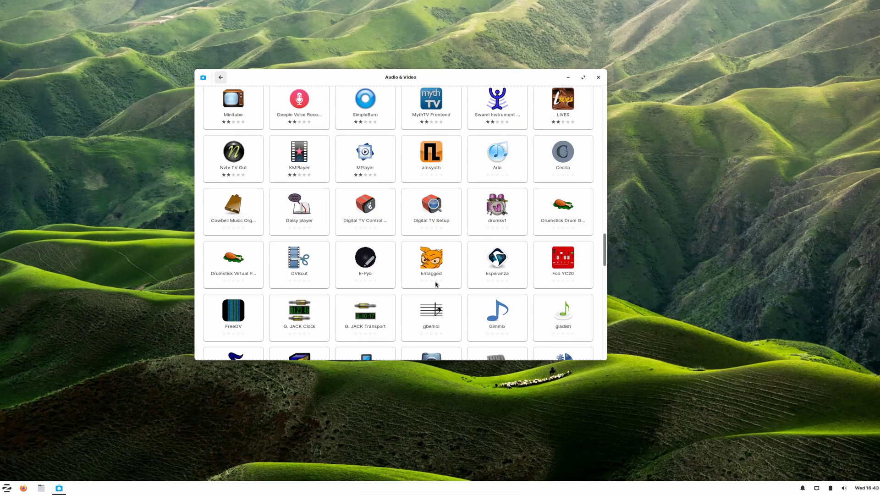
pyautogui.scroll(-20, 435, 284)
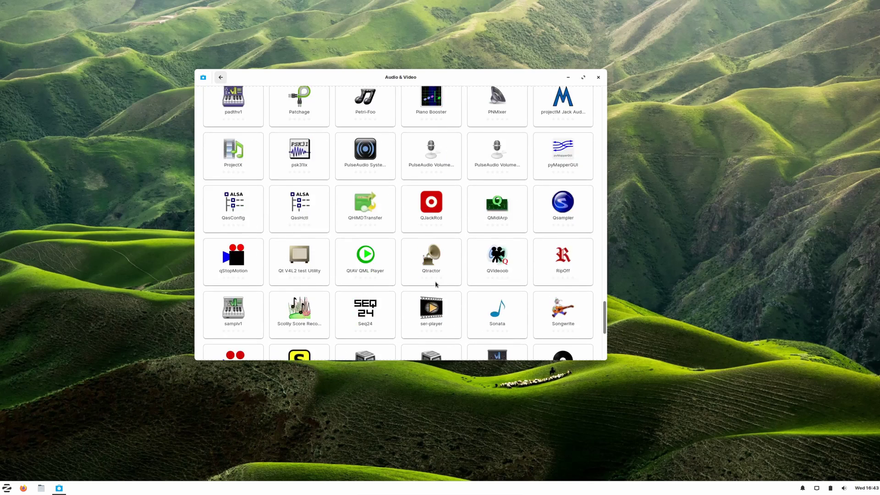
pyautogui.scroll(-5, 435, 285)
pyautogui.scroll(20, 433, 281)
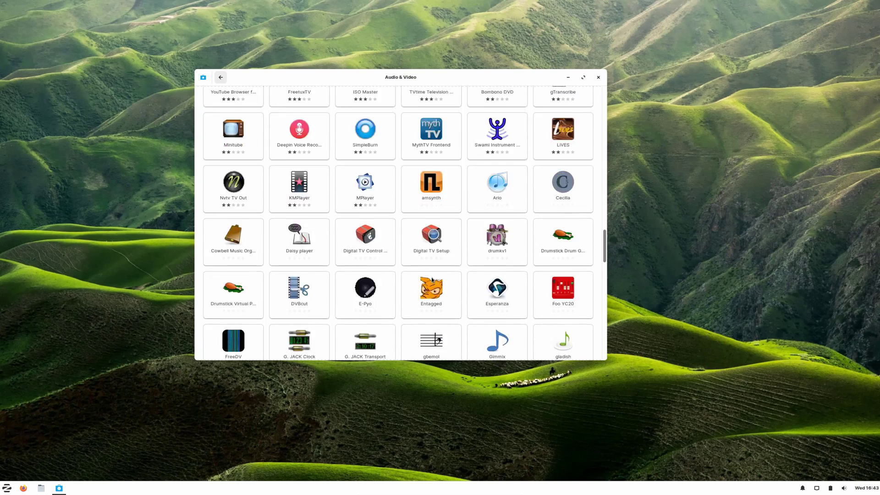
pyautogui.scroll(20, 431, 280)
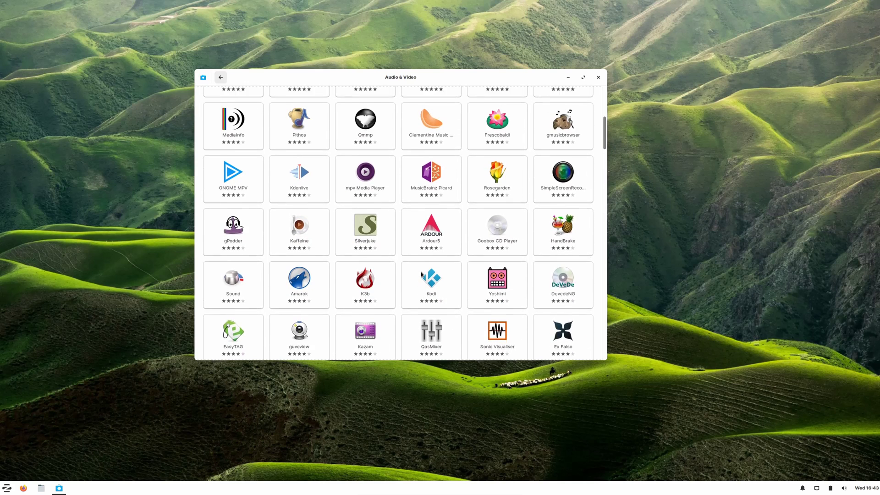
pyautogui.scroll(6, 422, 275)
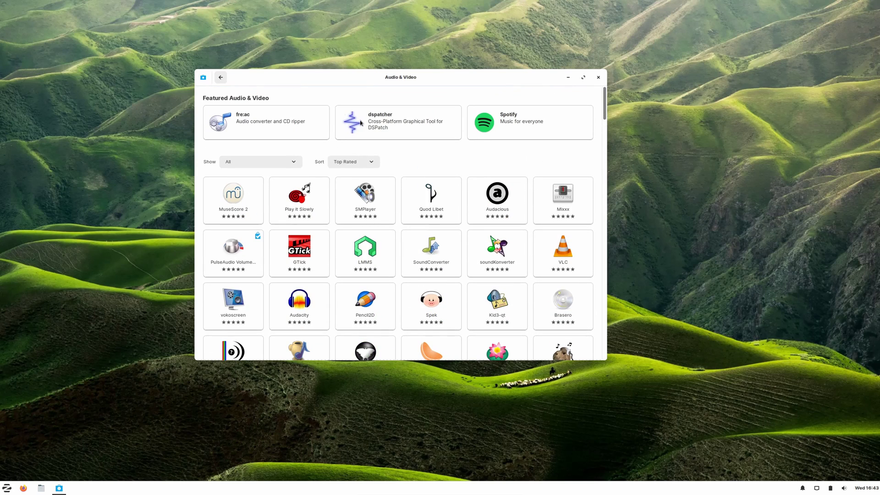
# Step: Go back, list the Installed apps, then close Zorin Software
pyautogui.click(222, 79)
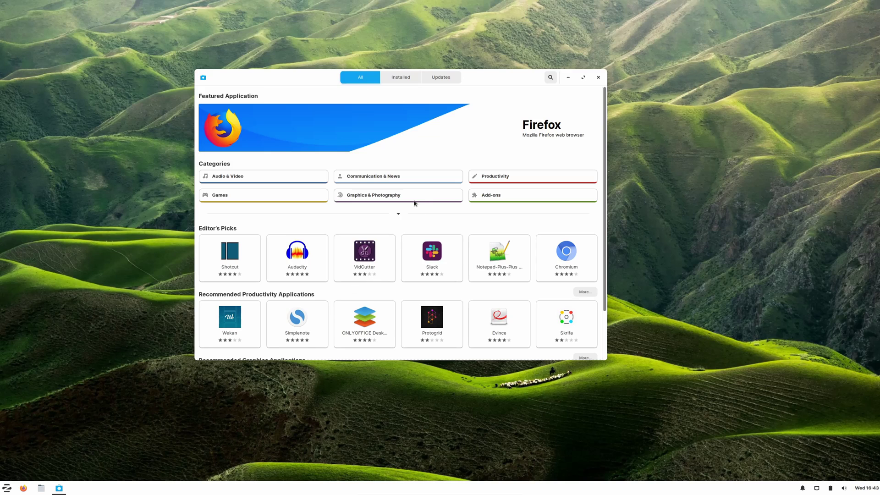
pyautogui.click(405, 77)
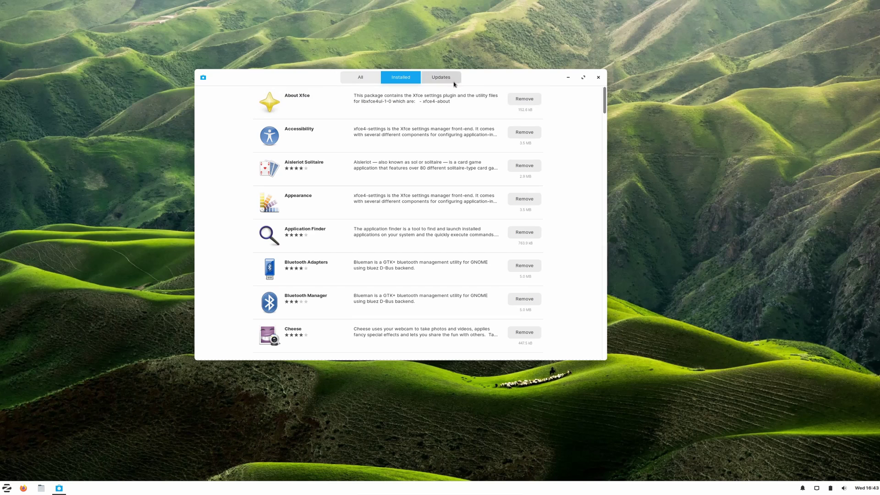
pyautogui.click(598, 78)
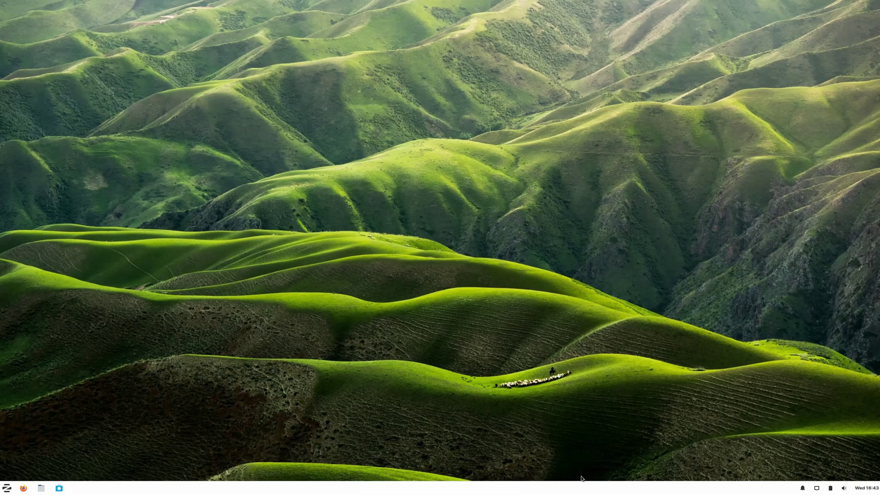
pyautogui.rightClick(429, 491)
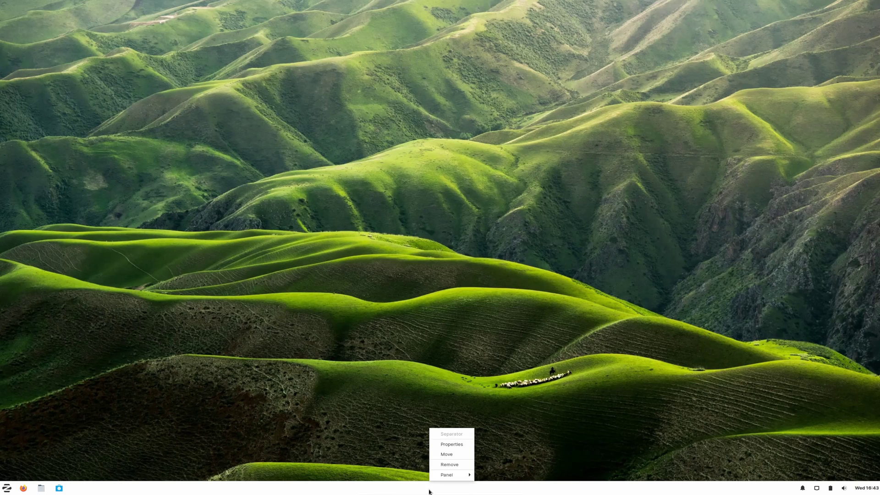
pyautogui.click(449, 444)
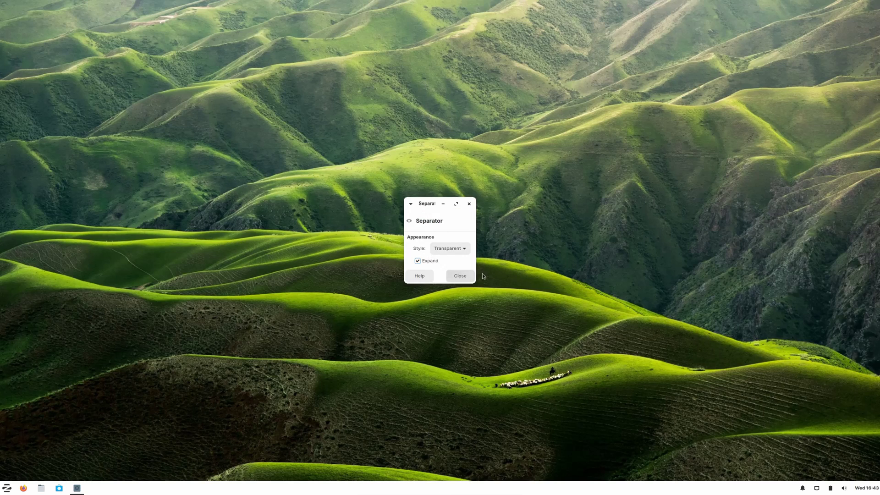
pyautogui.click(468, 203)
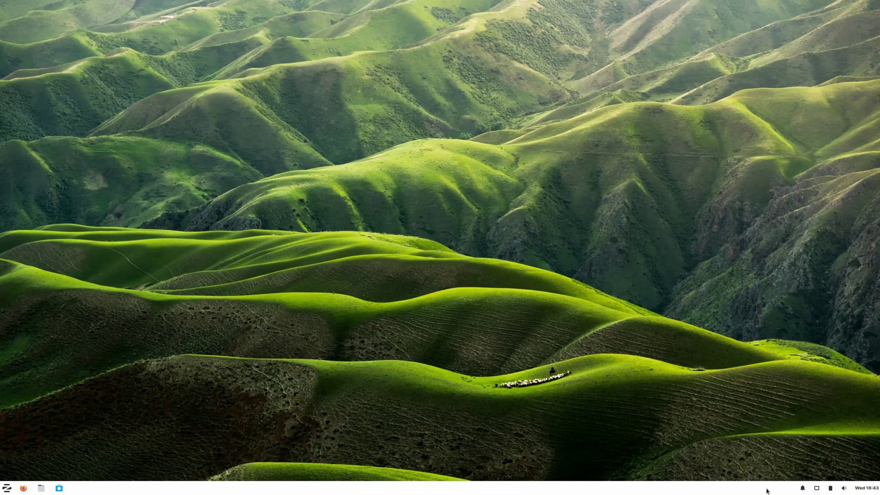
pyautogui.click(802, 489)
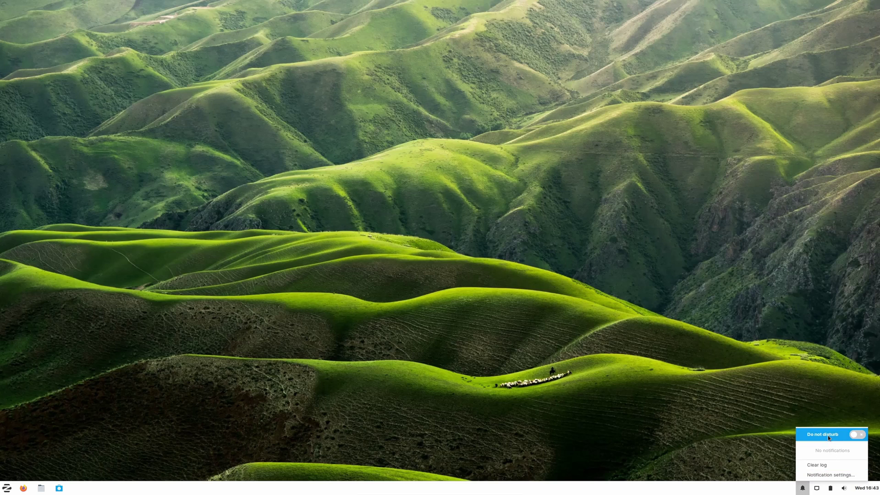
pyautogui.click(821, 477)
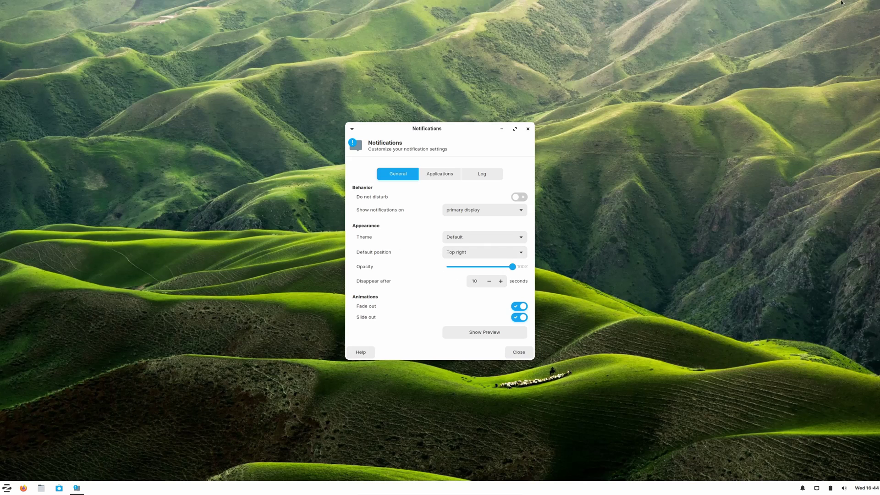
pyautogui.click(443, 178)
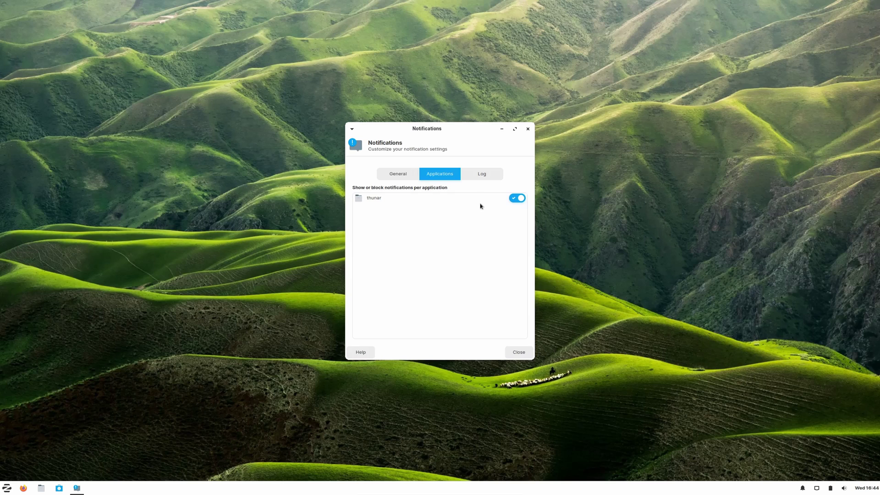
pyautogui.click(482, 173)
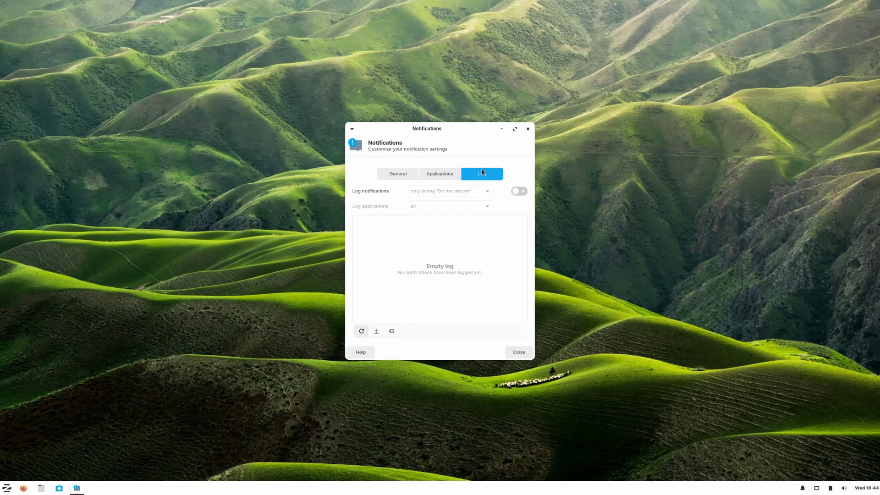
pyautogui.click(445, 173)
pyautogui.click(482, 173)
pyautogui.click(528, 129)
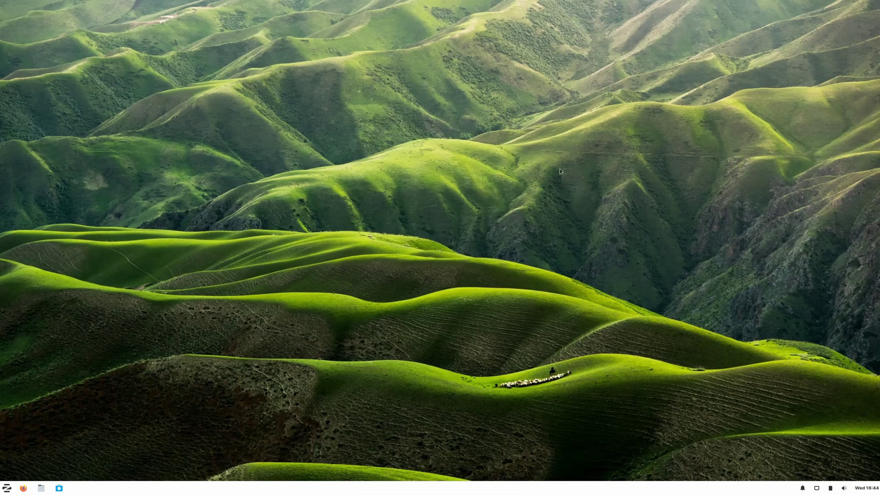
pyautogui.click(817, 488)
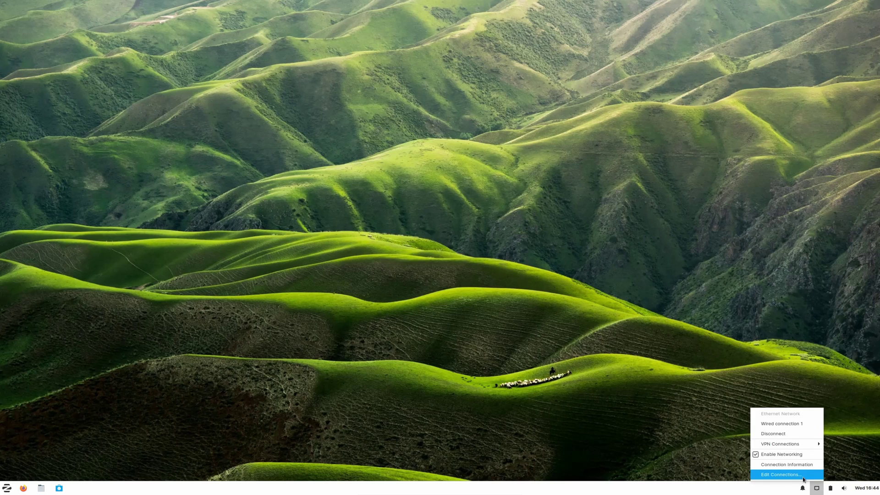
pyautogui.click(795, 465)
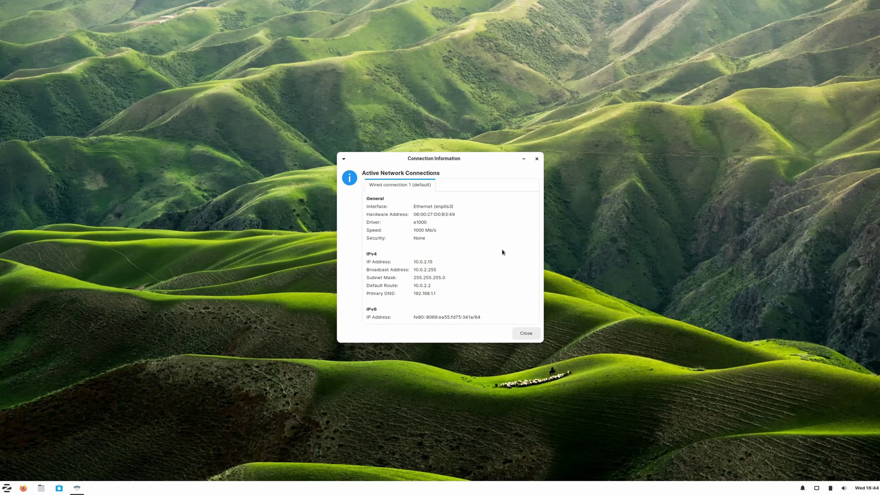
pyautogui.click(537, 159)
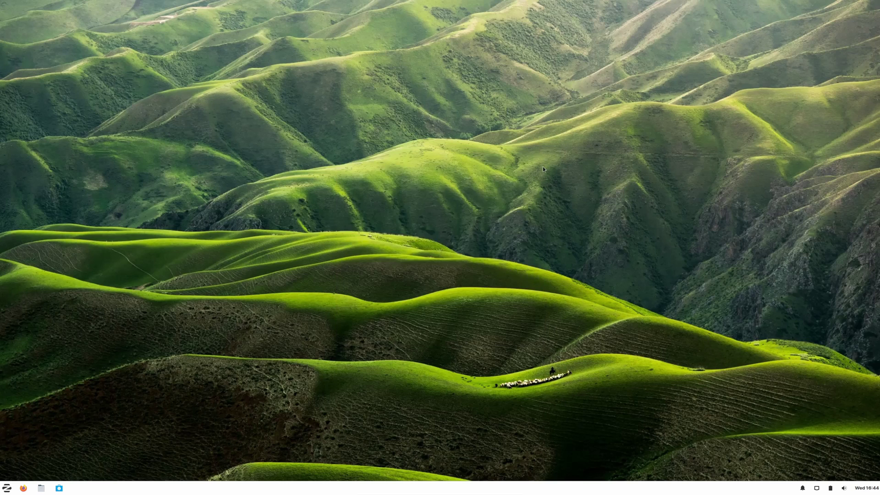
pyautogui.click(816, 489)
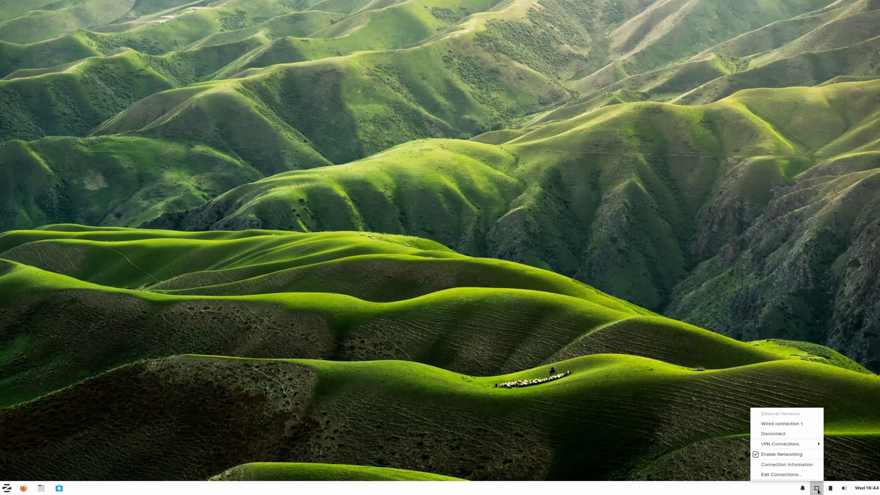
pyautogui.click(817, 490)
pyautogui.rightClick(818, 490)
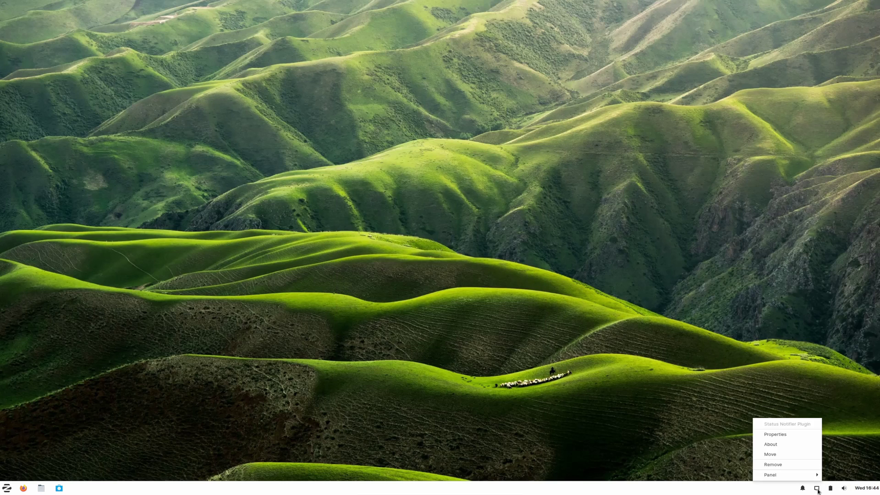
pyautogui.click(781, 435)
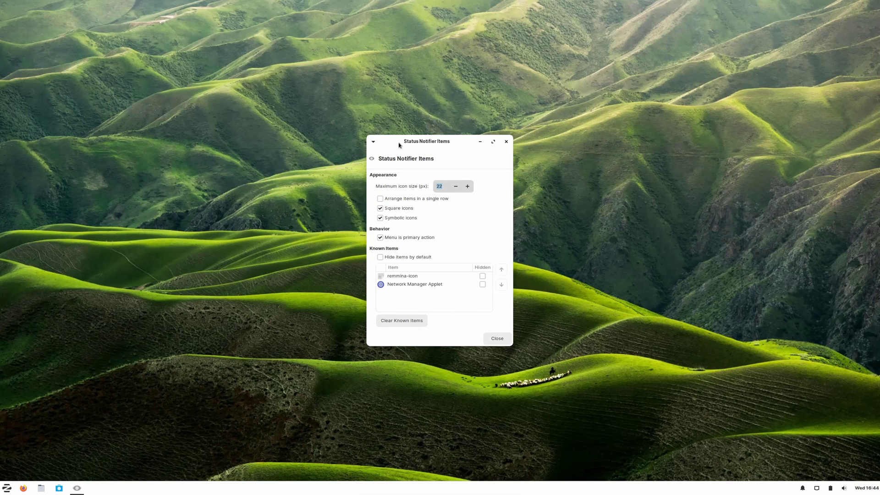
pyautogui.click(506, 142)
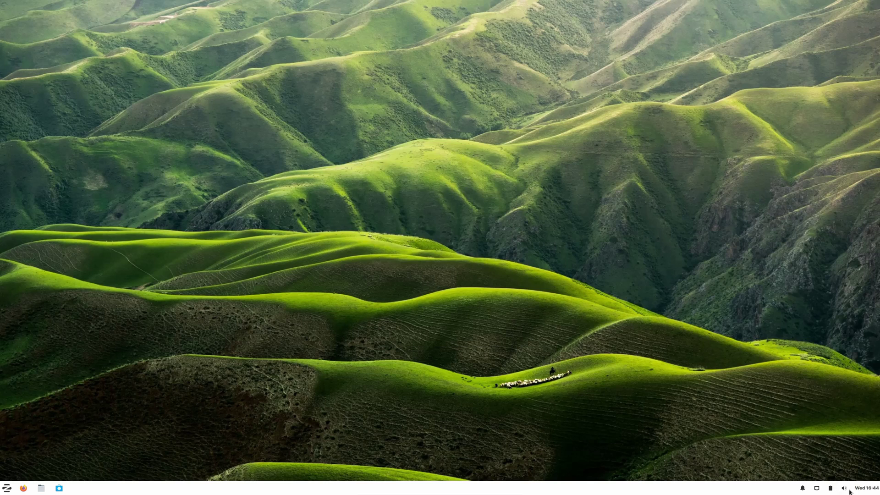
pyautogui.click(844, 488)
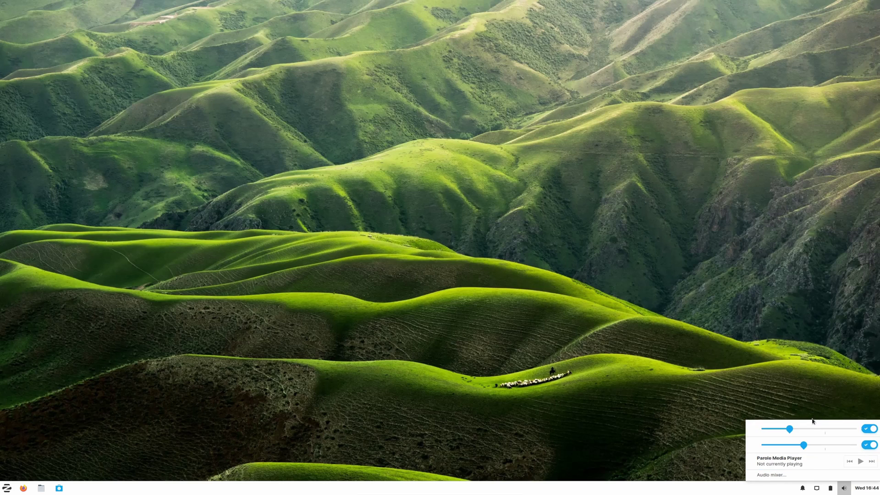
pyautogui.click(666, 407)
pyautogui.rightClick(830, 488)
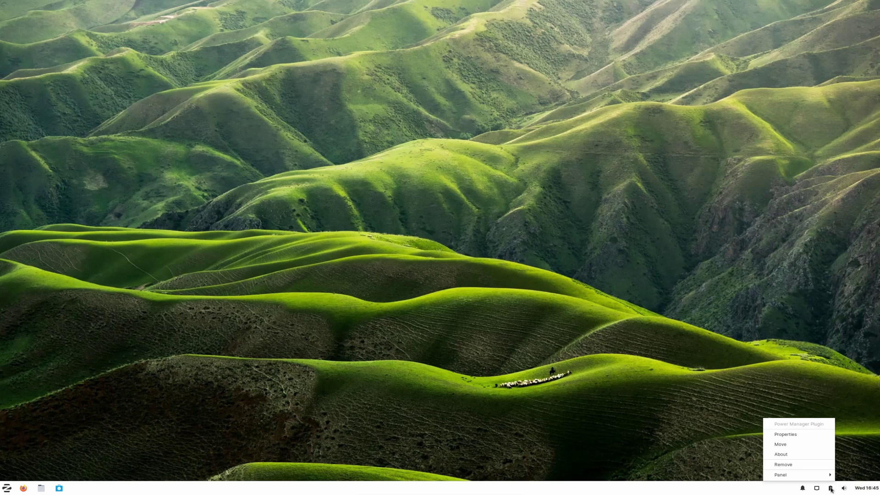
pyautogui.click(805, 434)
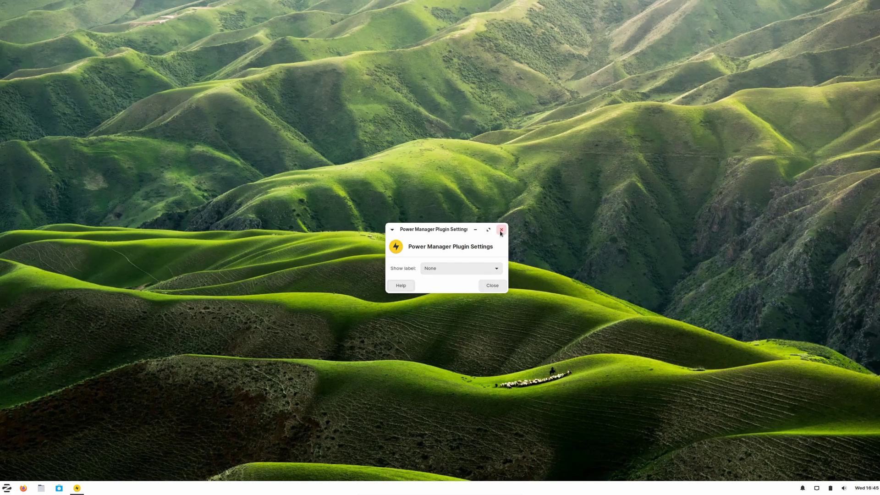
pyautogui.click(502, 229)
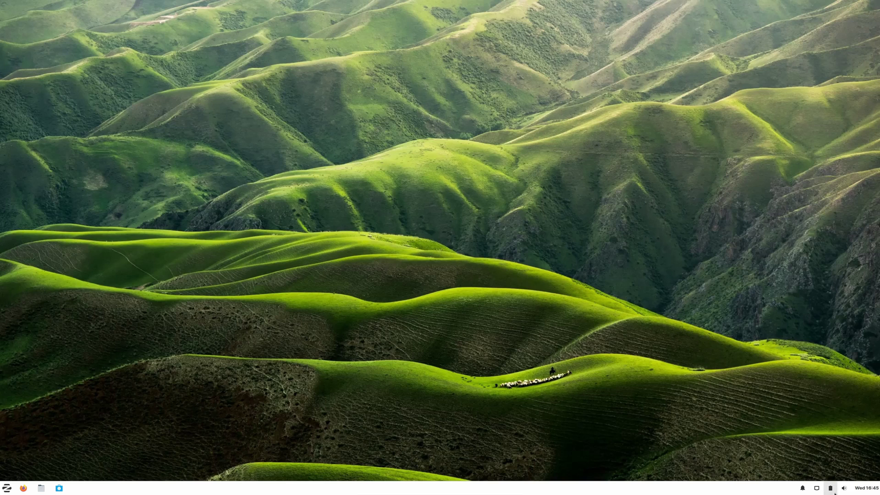
# Step: Glance at the March 2020 calendar and the desktop menu, then open the Zorin application menu
pyautogui.click(861, 490)
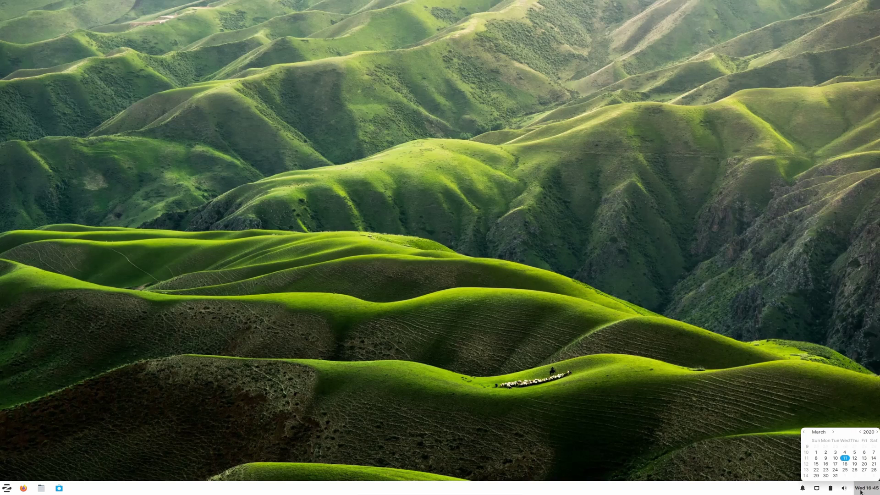
pyautogui.click(860, 491)
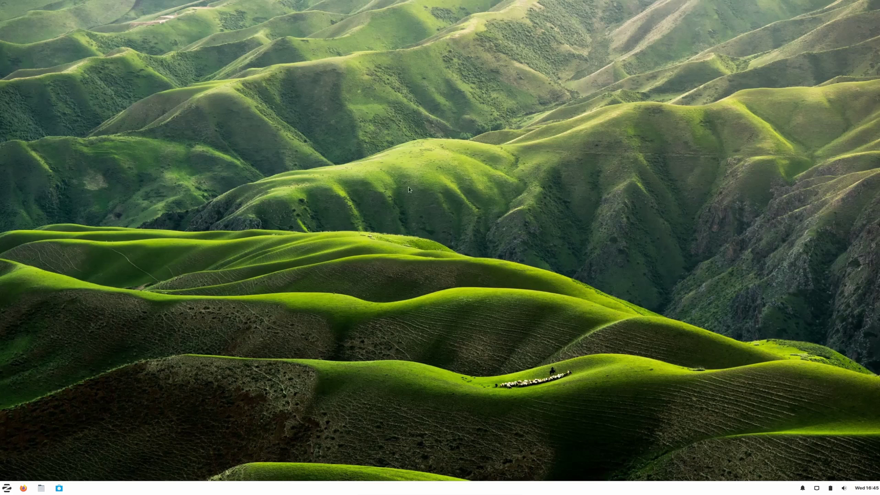
pyautogui.rightClick(378, 116)
pyautogui.click(235, 120)
pyautogui.click(8, 483)
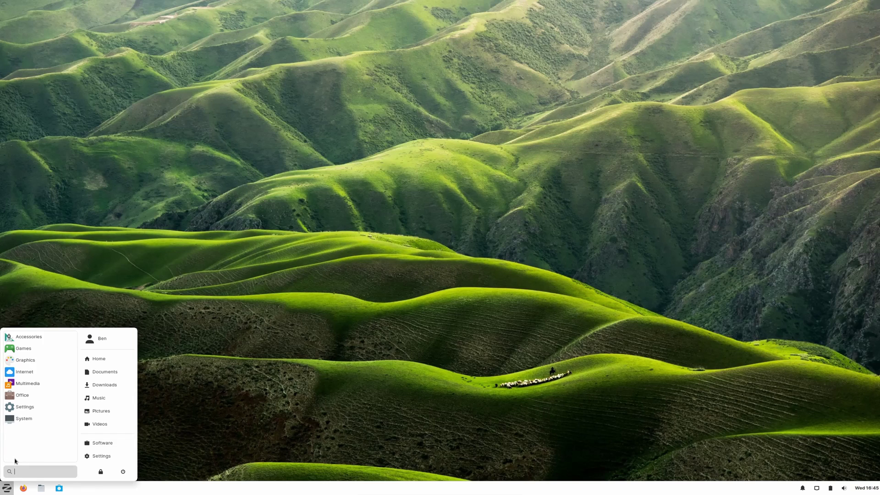
pyautogui.click(32, 337)
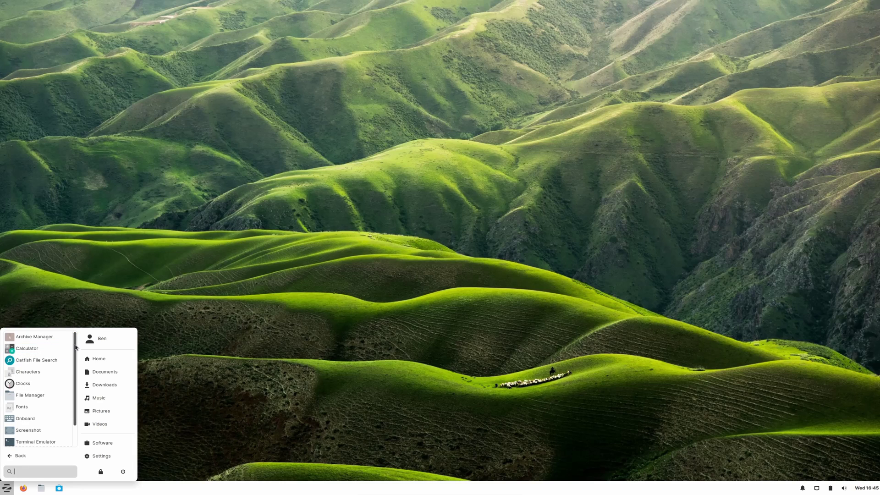
pyautogui.moveTo(74, 350); pyautogui.dragTo(76, 372)
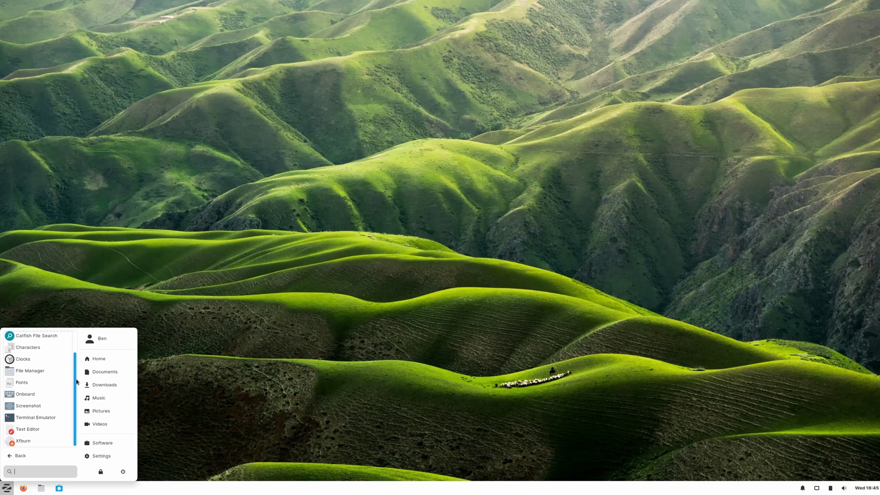
pyautogui.click(35, 417)
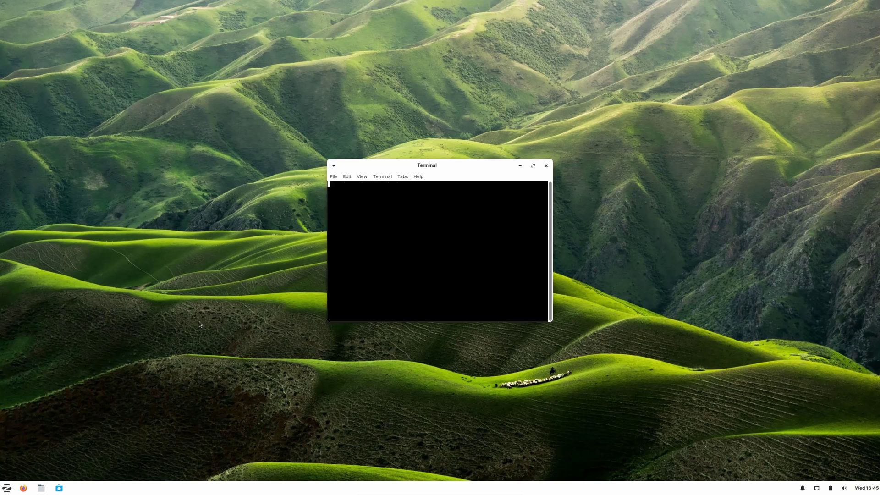
pyautogui.click(546, 165)
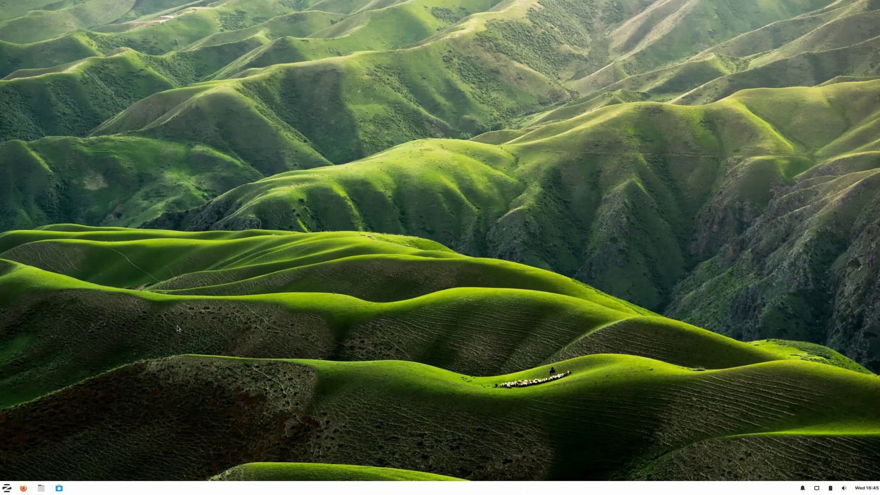
pyautogui.click(7, 487)
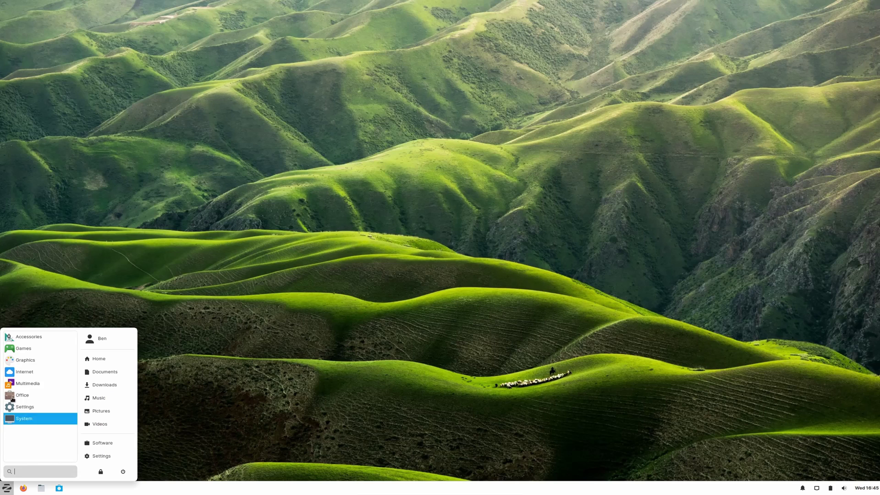
pyautogui.click(33, 352)
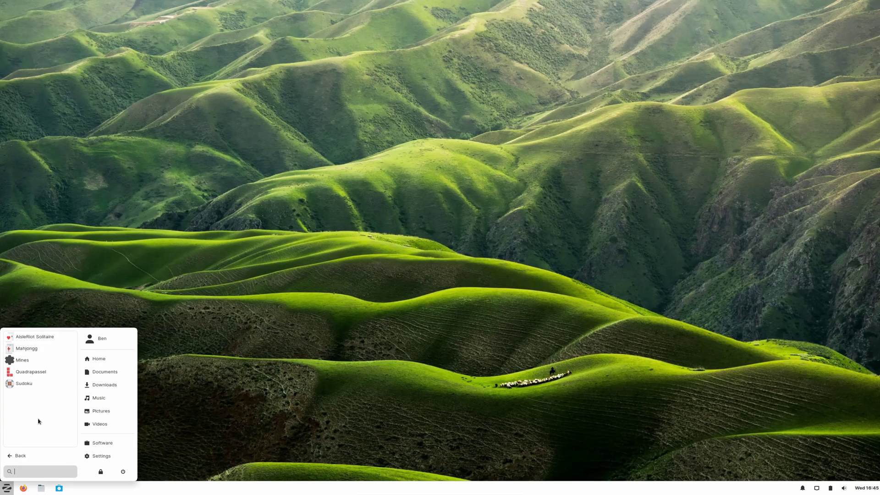
pyautogui.click(20, 456)
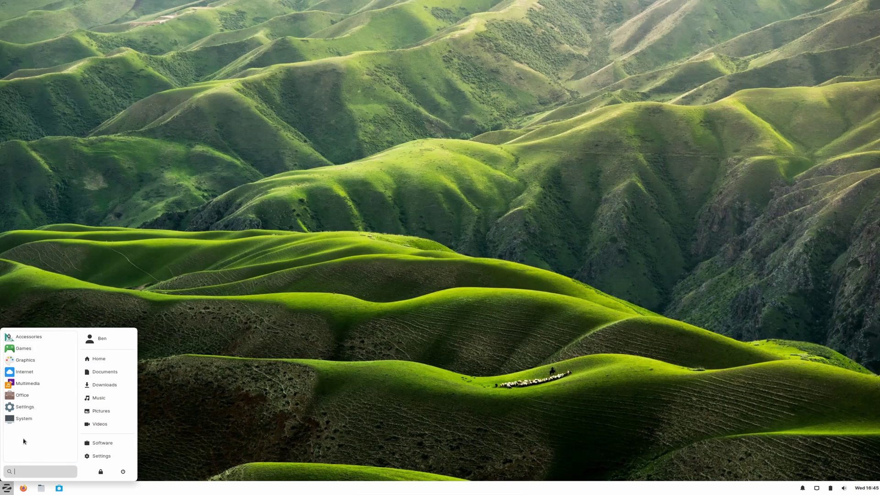
pyautogui.click(39, 366)
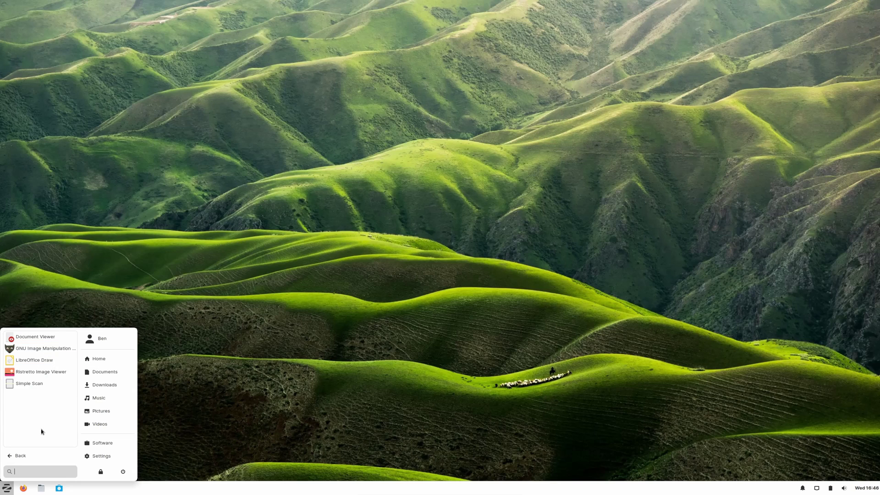
# Step: Launch the Remmina remote desktop client from Internet apps, then close it
pyautogui.click(26, 456)
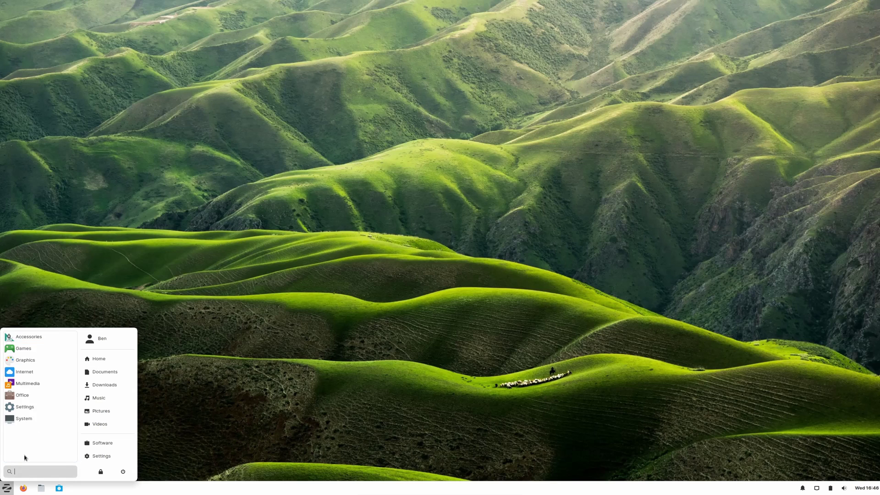
pyautogui.click(43, 376)
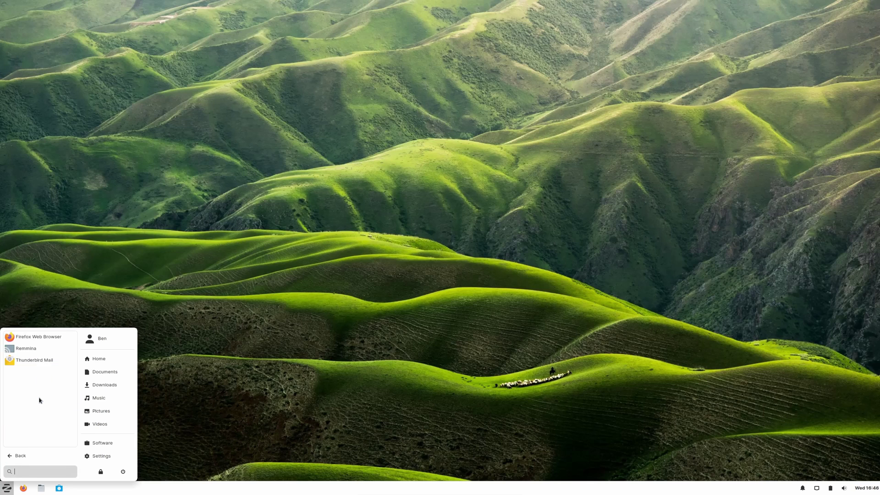
pyautogui.click(18, 352)
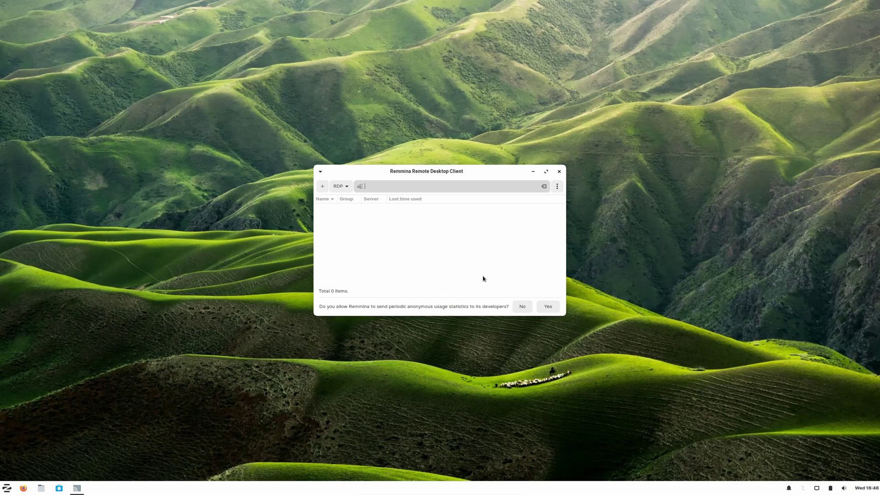
pyautogui.click(558, 171)
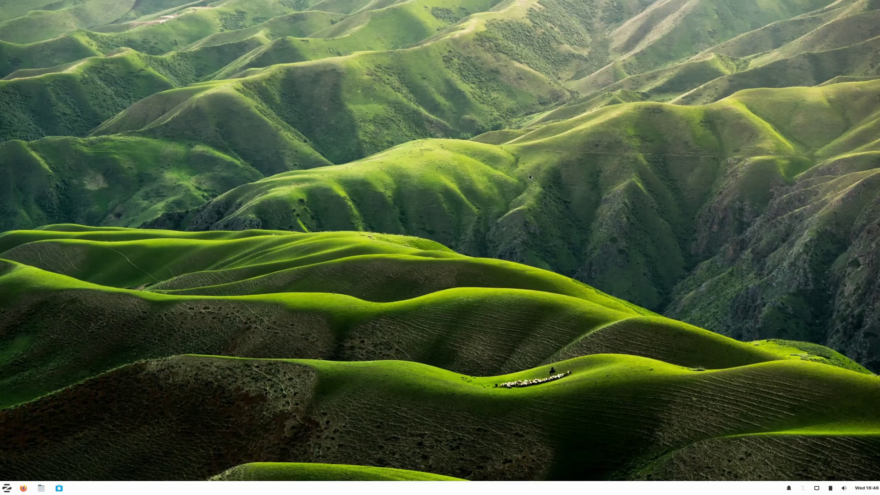
pyautogui.click(7, 487)
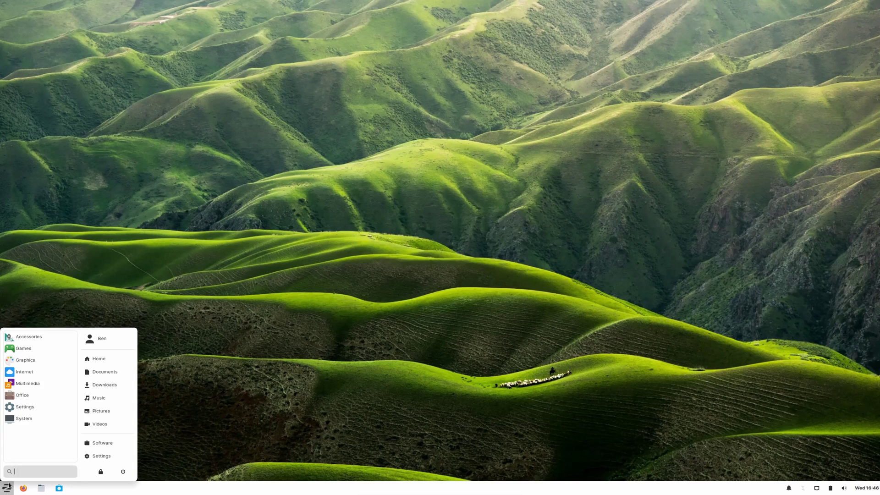
# Step: Browse the Internet, Multimedia, Office and Settings categories in the application menu
pyautogui.click(44, 374)
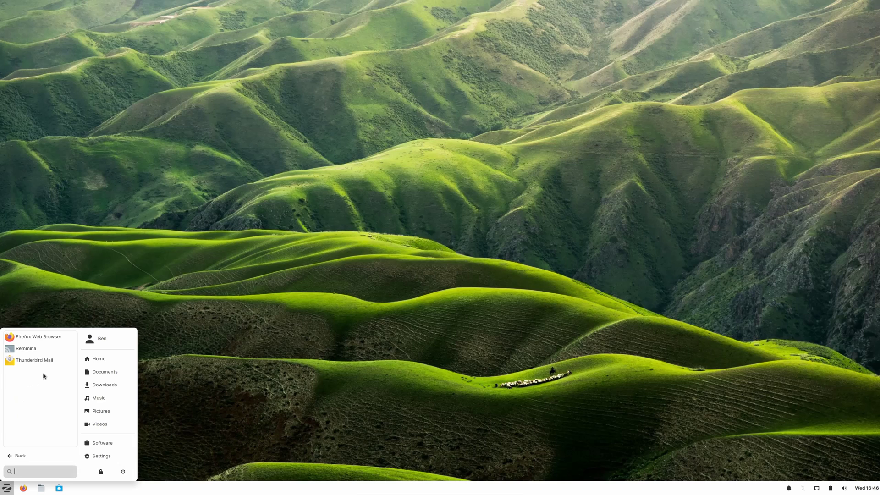
pyautogui.click(10, 456)
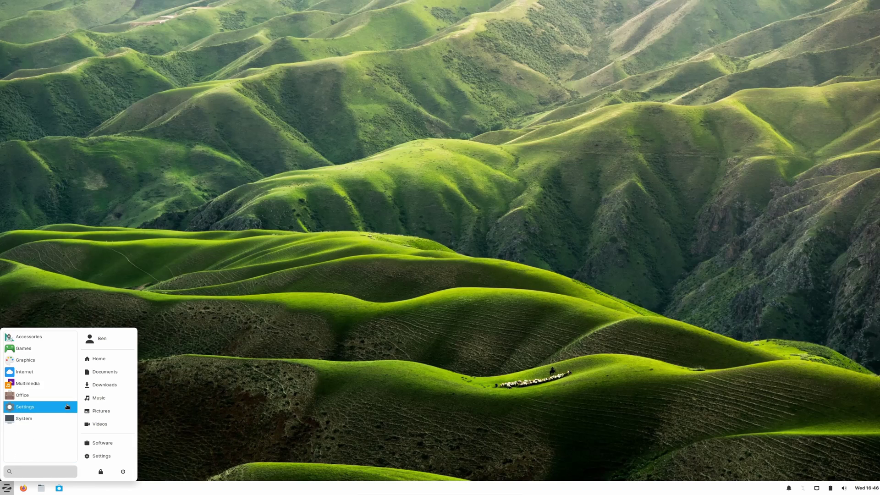
pyautogui.click(39, 386)
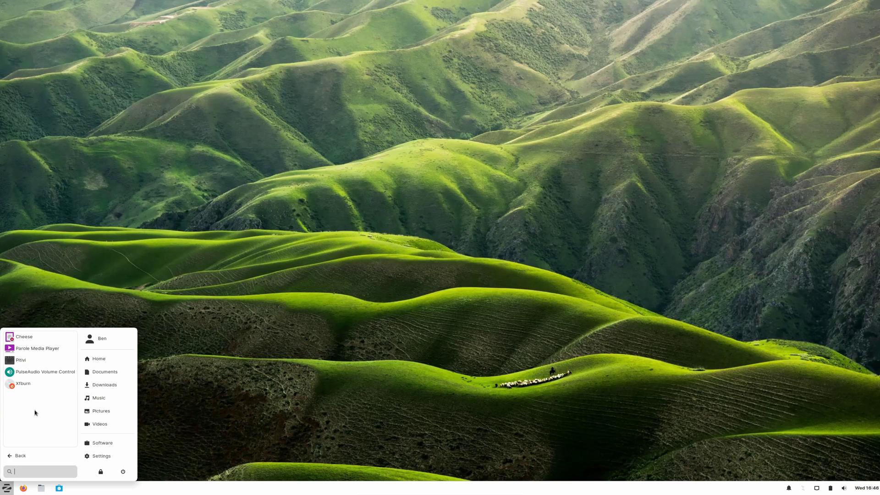
pyautogui.click(21, 456)
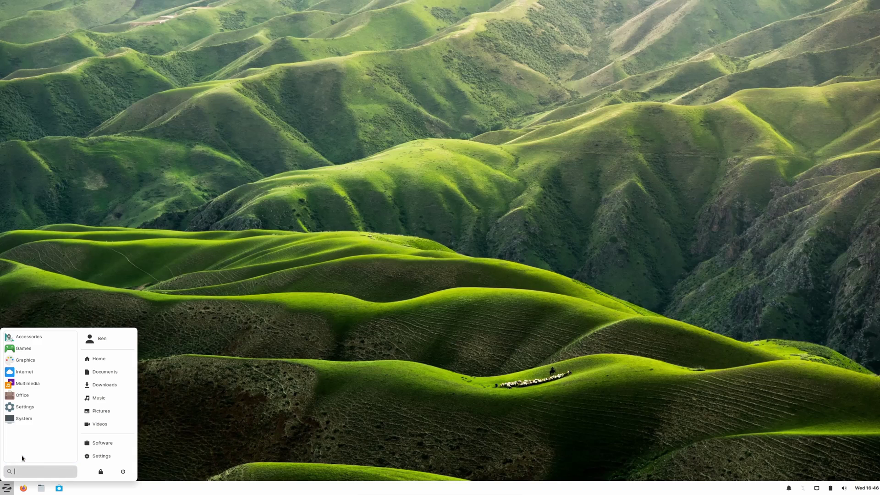
pyautogui.click(23, 395)
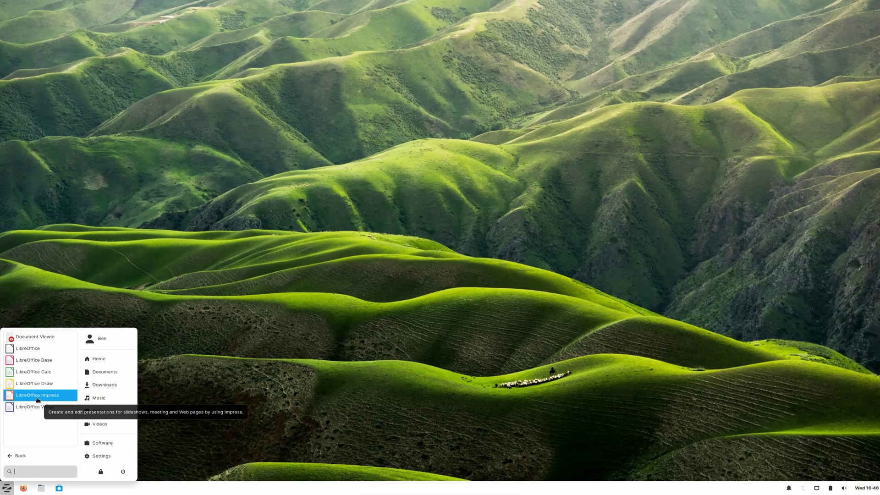
pyautogui.click(15, 456)
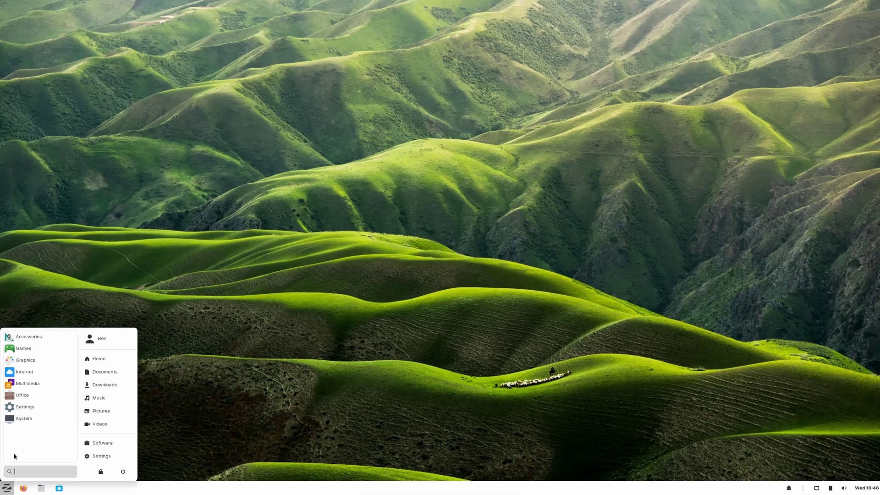
pyautogui.click(45, 407)
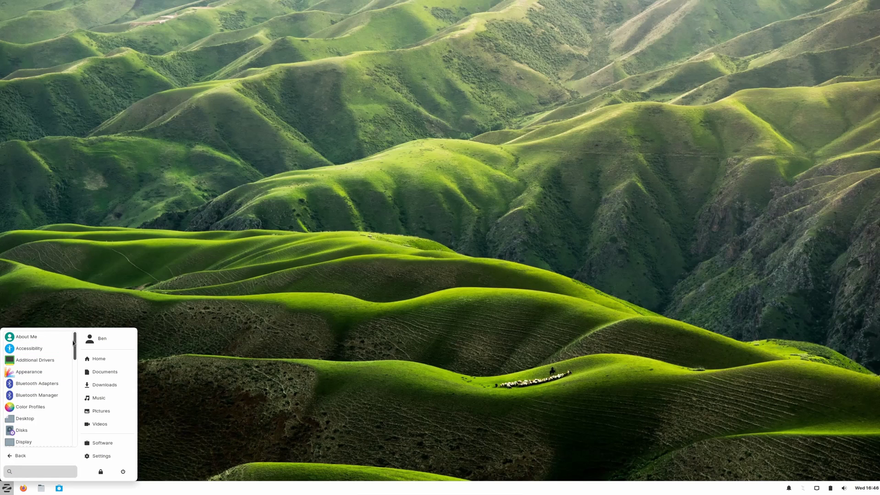
pyautogui.moveTo(75, 342); pyautogui.dragTo(77, 364)
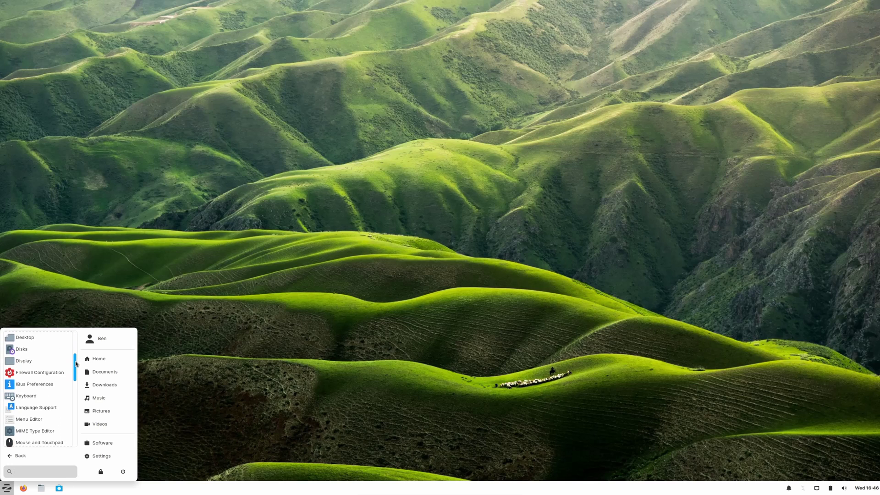
# Step: Open Display settings, view the Advanced options, then close the window
pyautogui.click(39, 363)
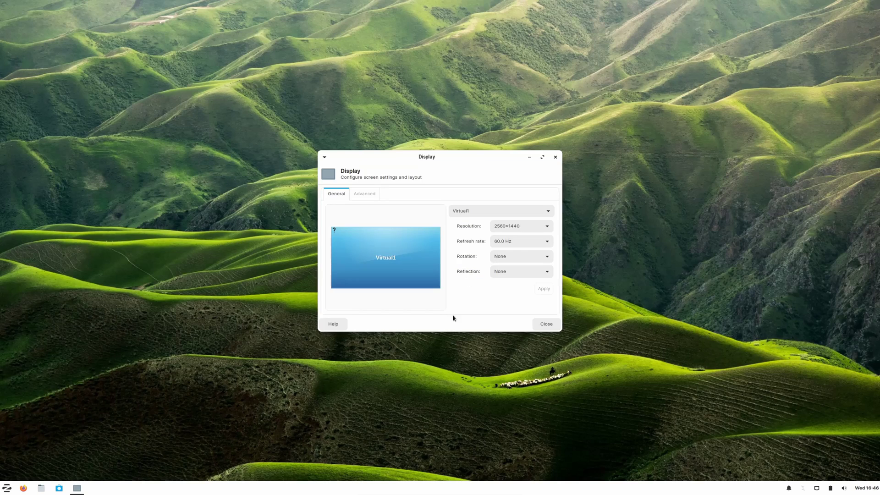
pyautogui.click(369, 196)
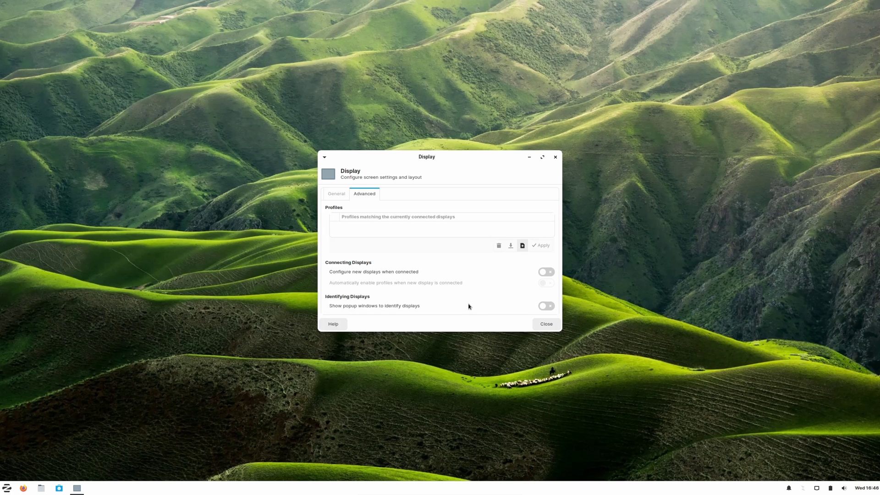
pyautogui.click(555, 156)
# Step: Open Power Manager from Settings, review its System tab, then close it
pyautogui.click(6, 488)
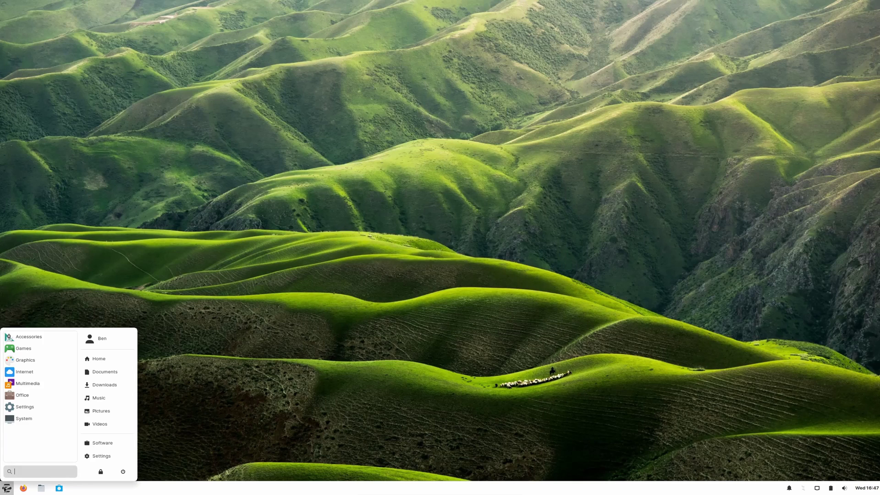
pyautogui.click(46, 406)
pyautogui.scroll(-5, 55, 400)
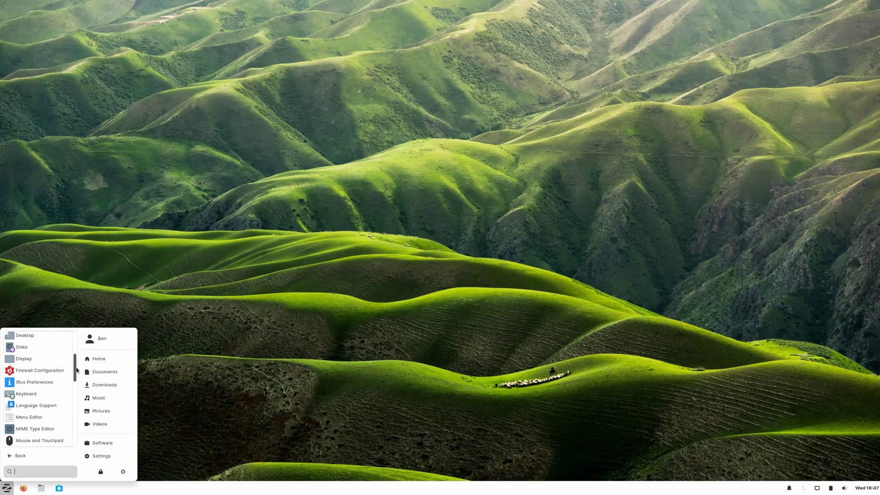
pyautogui.scroll(-2, 58, 393)
pyautogui.scroll(-3, 57, 392)
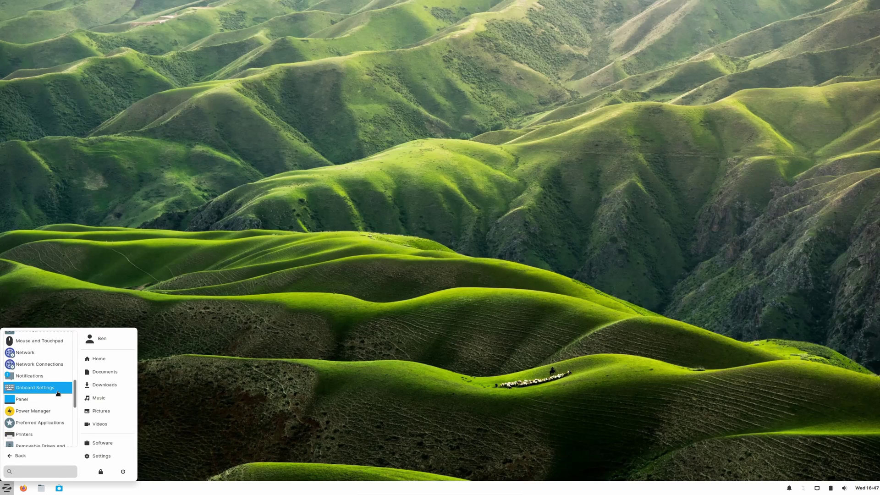
pyautogui.click(44, 414)
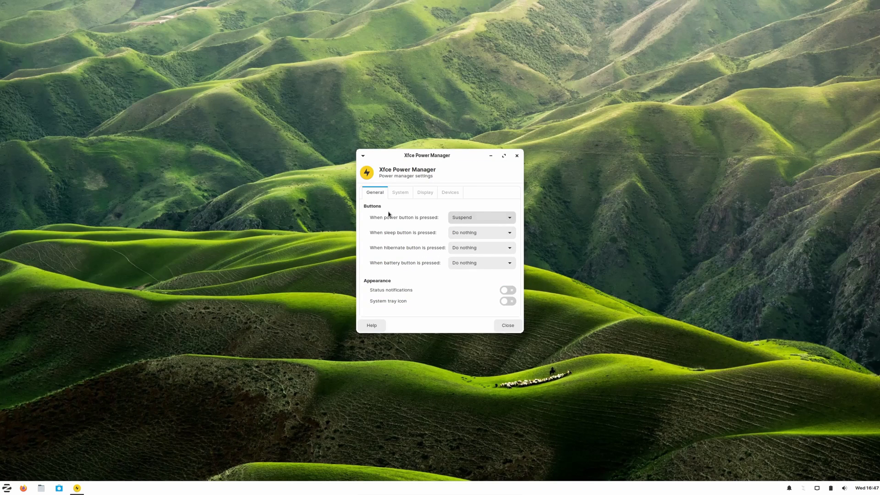
pyautogui.click(394, 196)
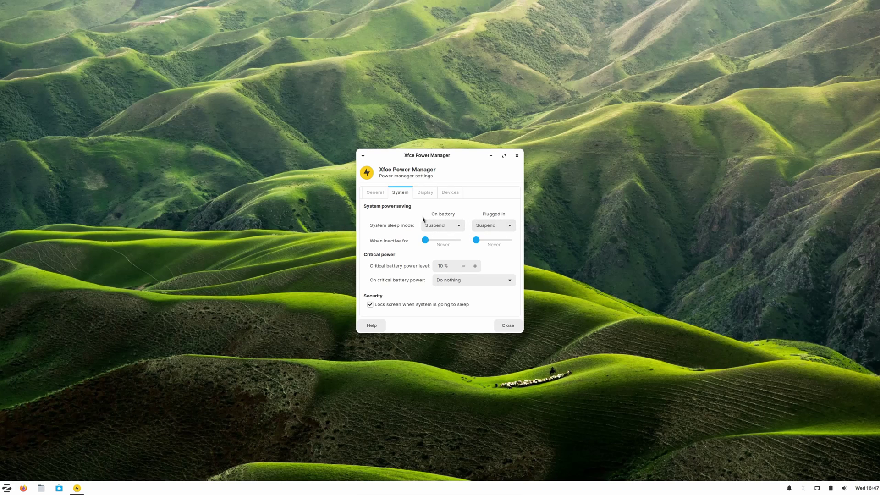
pyautogui.click(517, 155)
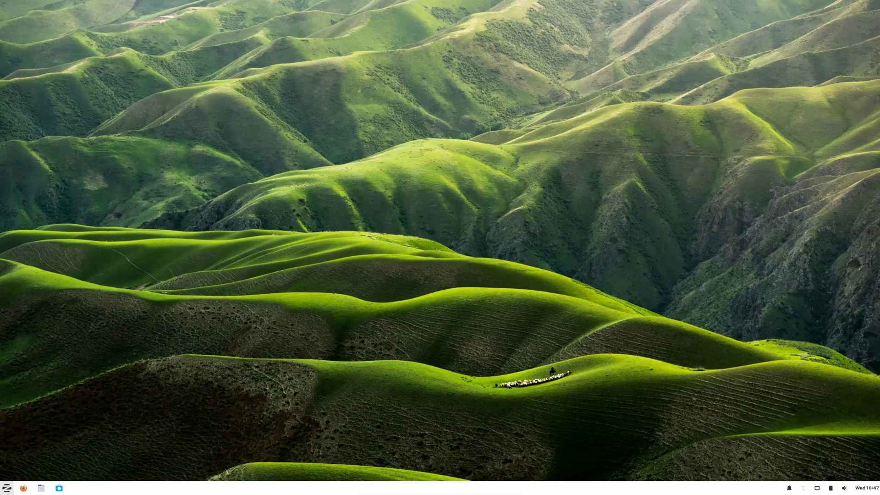
pyautogui.press('super')
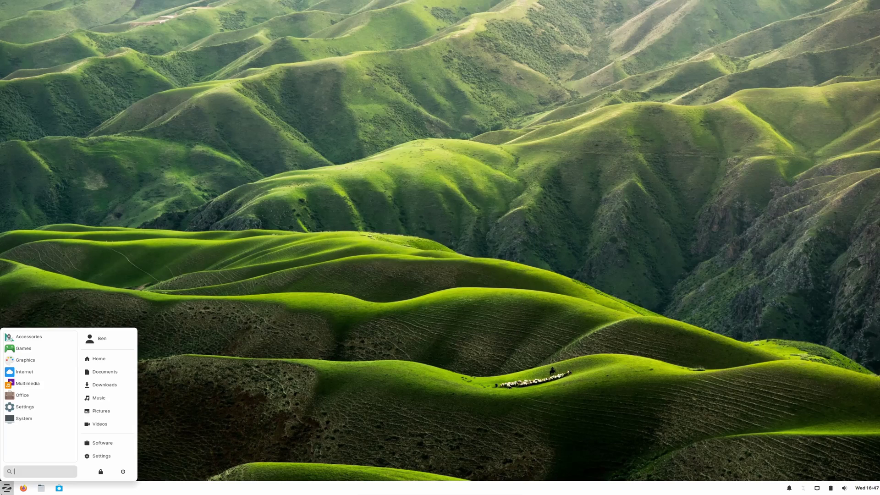
pyautogui.click(25, 407)
pyautogui.scroll(-5, 48, 418)
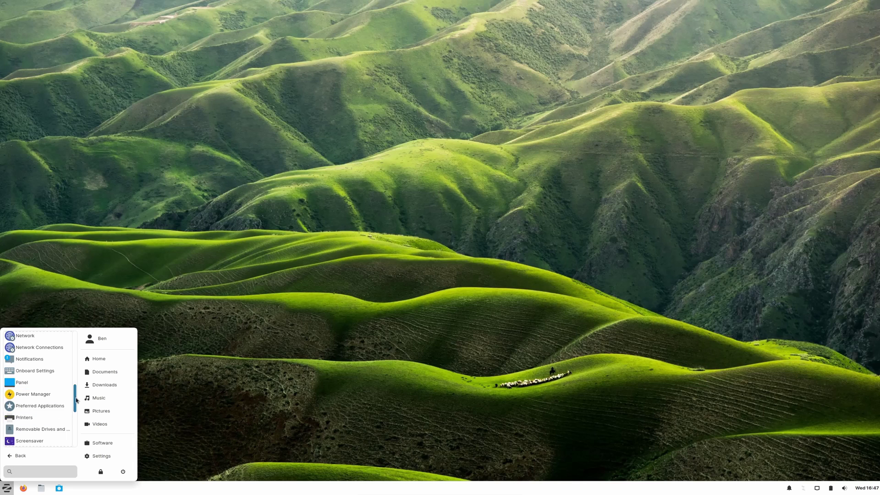
pyautogui.scroll(-2, 76, 400)
pyautogui.click(27, 393)
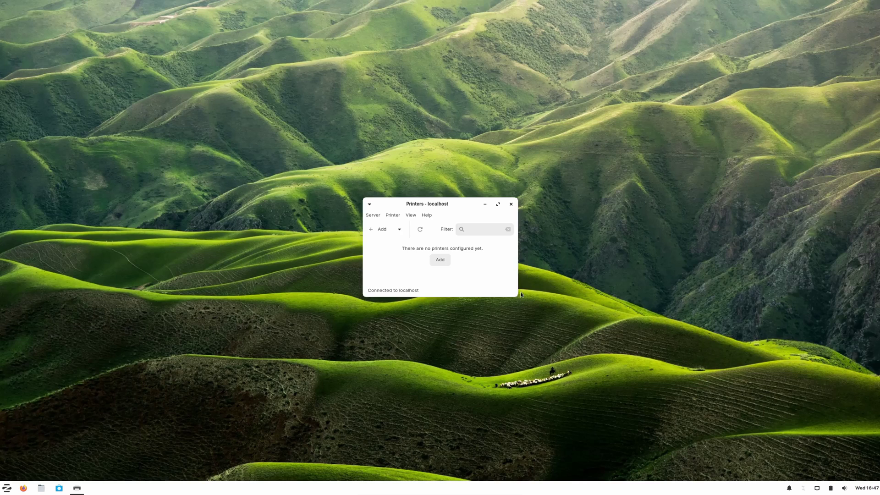
pyautogui.click(510, 204)
pyautogui.click(7, 488)
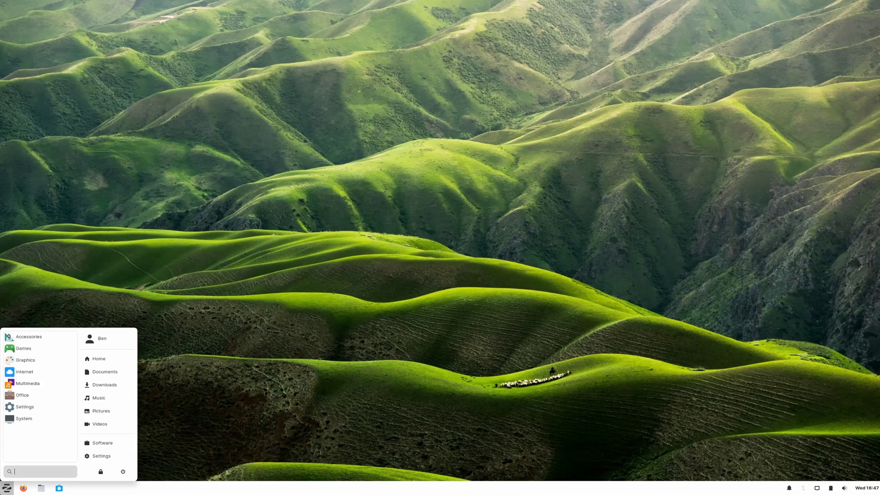
pyautogui.click(39, 412)
pyautogui.scroll(-5, 41, 414)
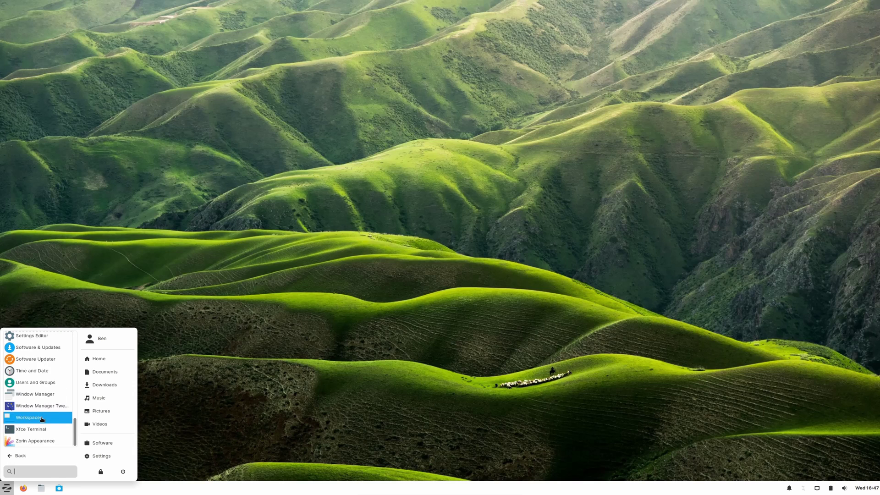
pyautogui.click(47, 442)
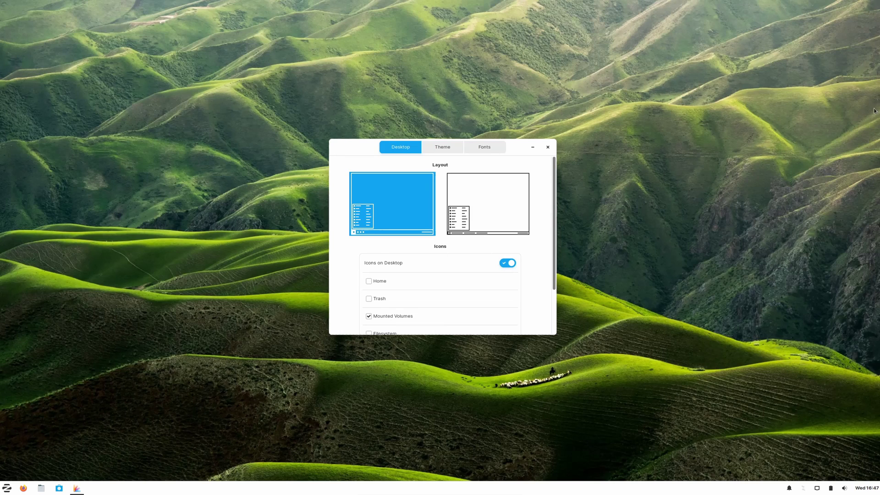
# Step: Close the Zorin Appearance settings and glance at the panel Firefox icon's options
pyautogui.click(548, 147)
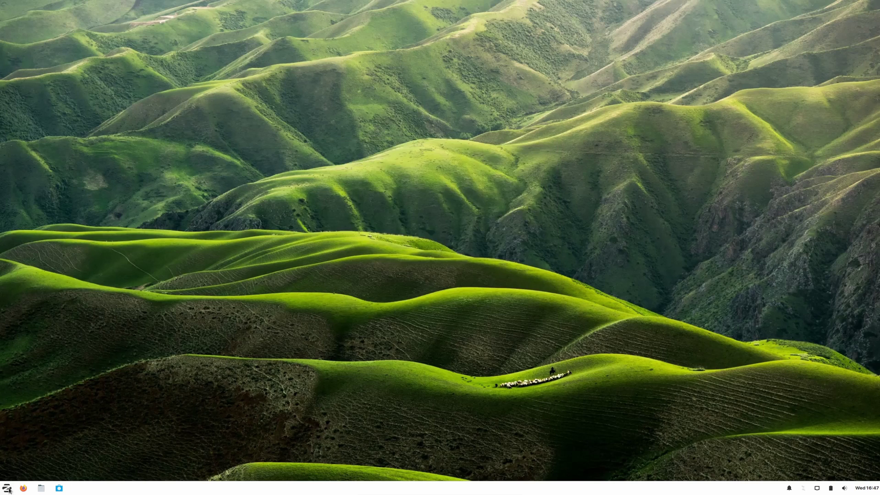
pyautogui.rightClick(24, 489)
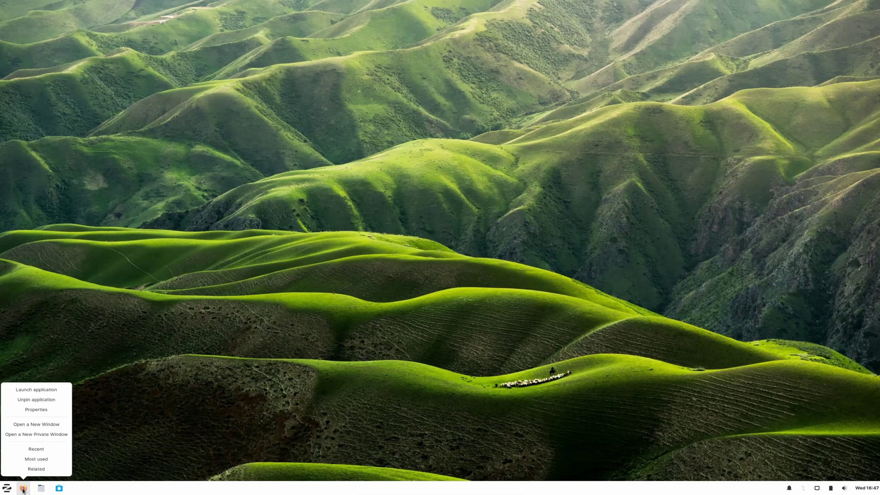
pyautogui.click(123, 414)
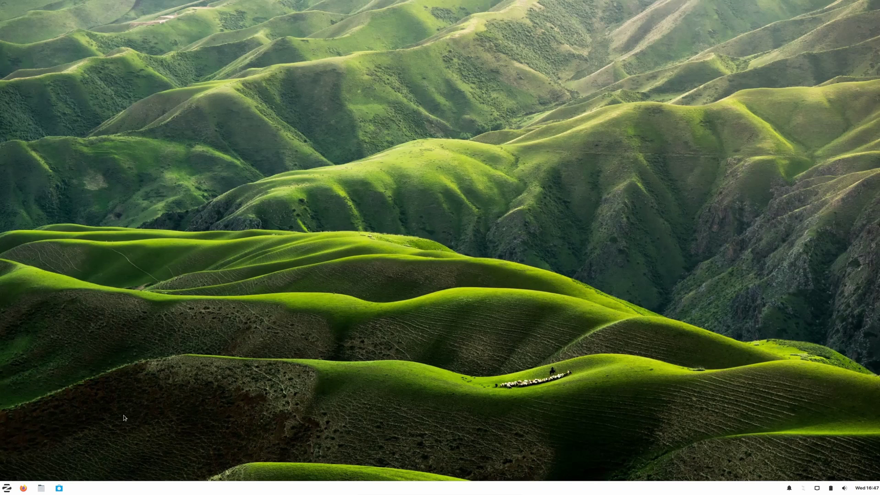
# Step: Add Firefox Web Browser to the desktop from the menu's Internet category, then show System apps
pyautogui.click(6, 488)
pyautogui.click(42, 371)
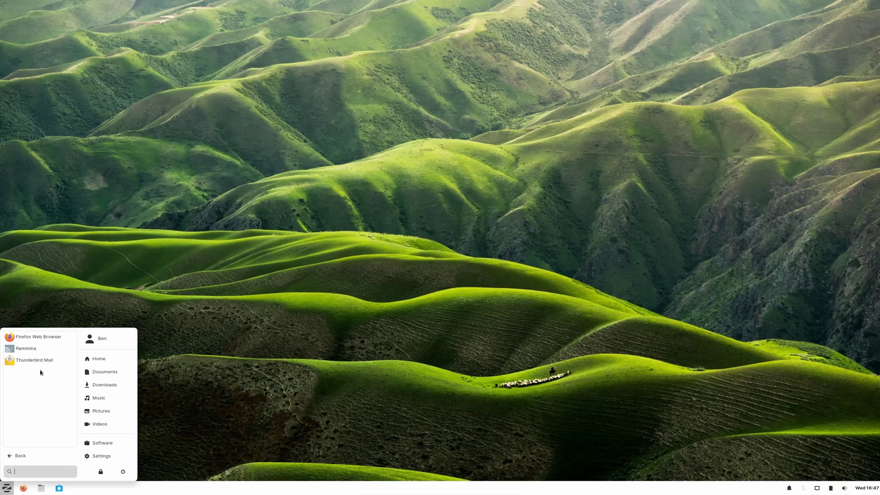
pyautogui.rightClick(42, 338)
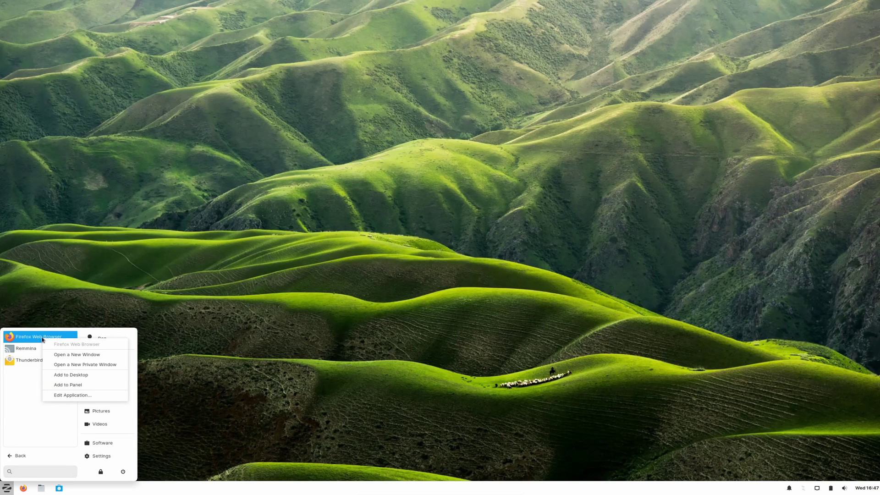
pyautogui.click(70, 375)
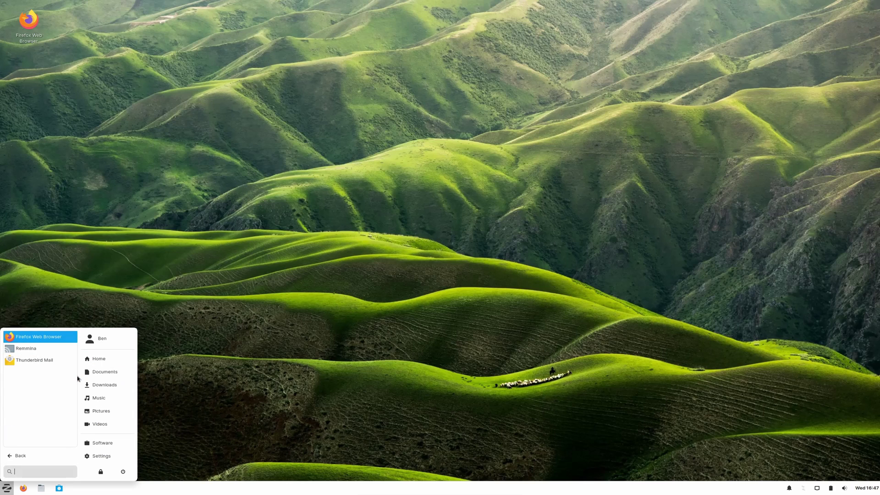
pyautogui.click(247, 291)
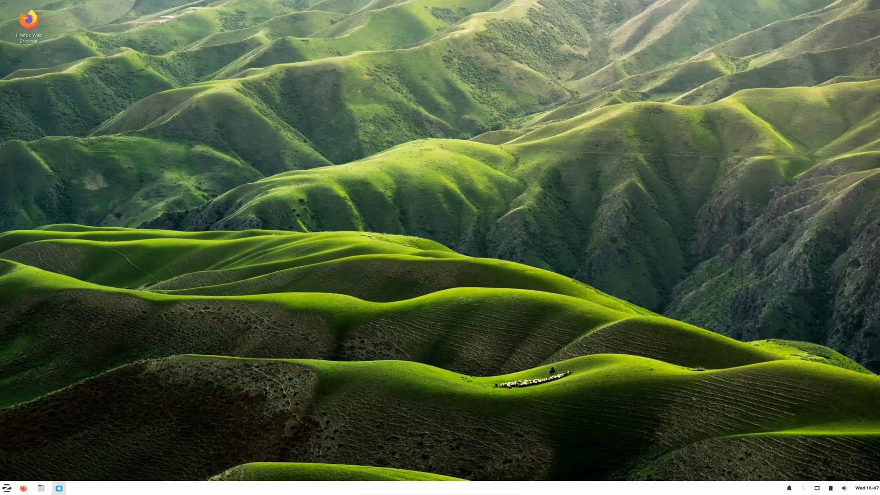
pyautogui.click(6, 488)
pyautogui.click(42, 419)
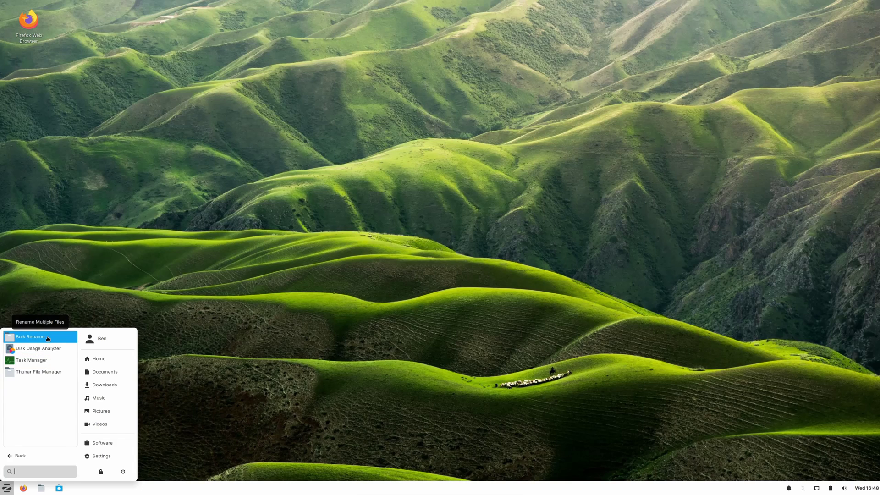
# Step: Open Task Manager, then launch Firefox from the desktop launcher and close it
pyautogui.click(40, 360)
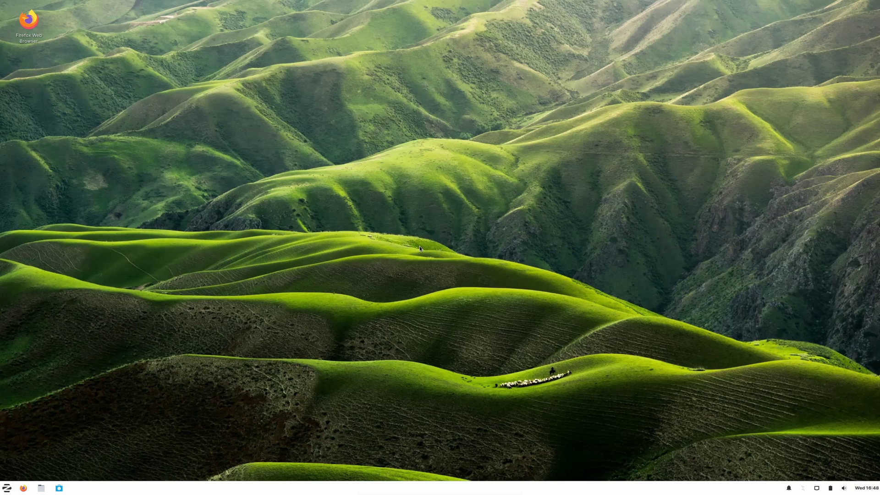
pyautogui.doubleClick(29, 23)
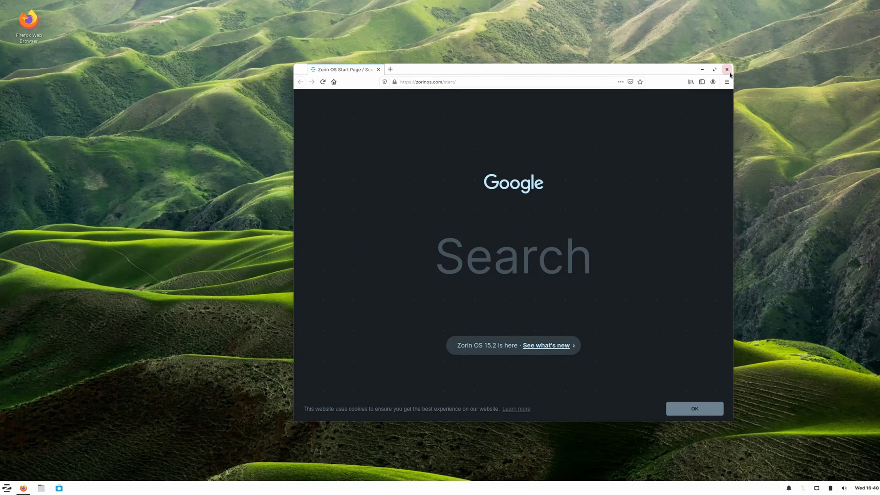
pyautogui.click(726, 69)
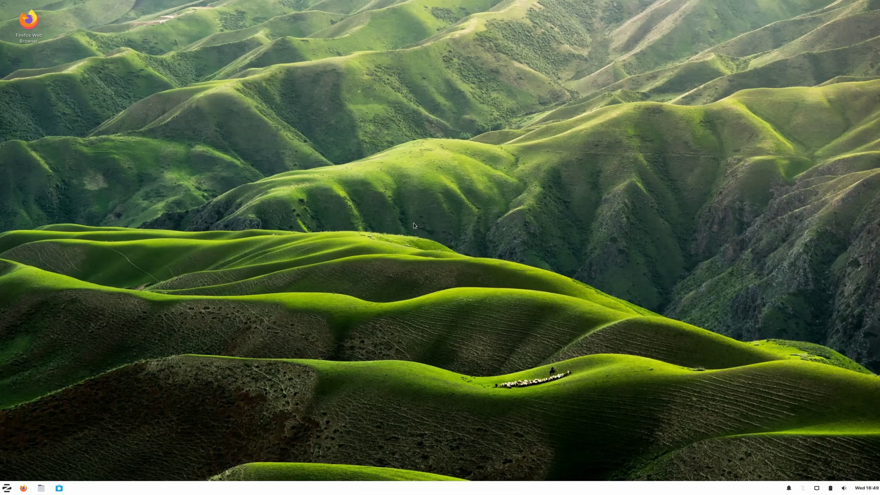
pyautogui.rightClick(364, 119)
pyautogui.click(231, 127)
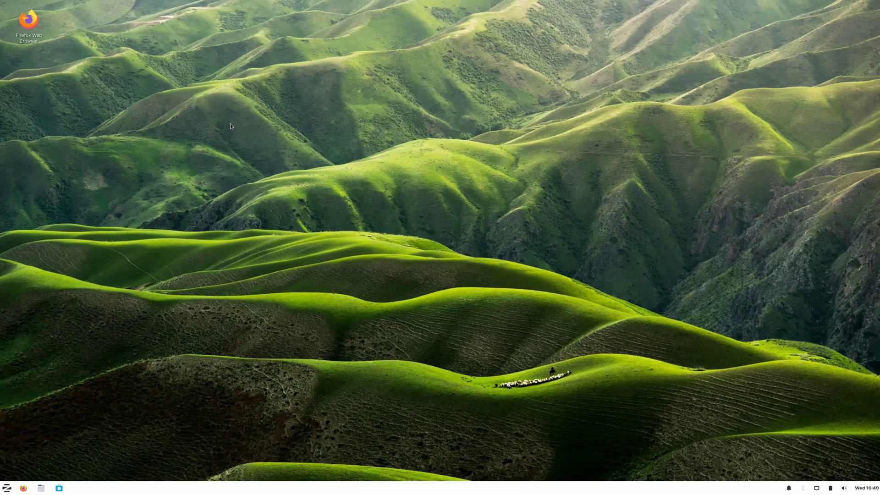